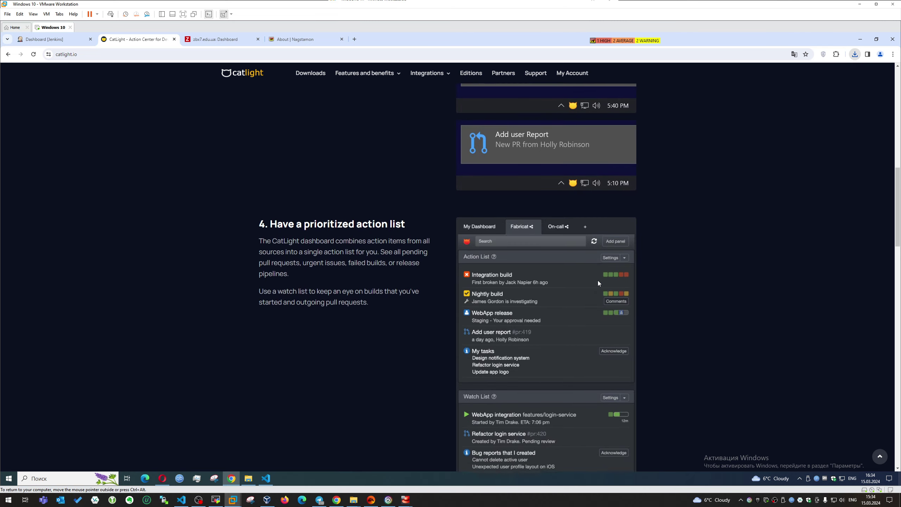
Find the downloaded CatLightSetup-3.4.2 in the downloads folder, run the installer and move the CatLight window toward the screen's centre
{"action": "scroll", "coordinate": [597, 281], "scroll_direction": "up", "scroll_amount": 15}
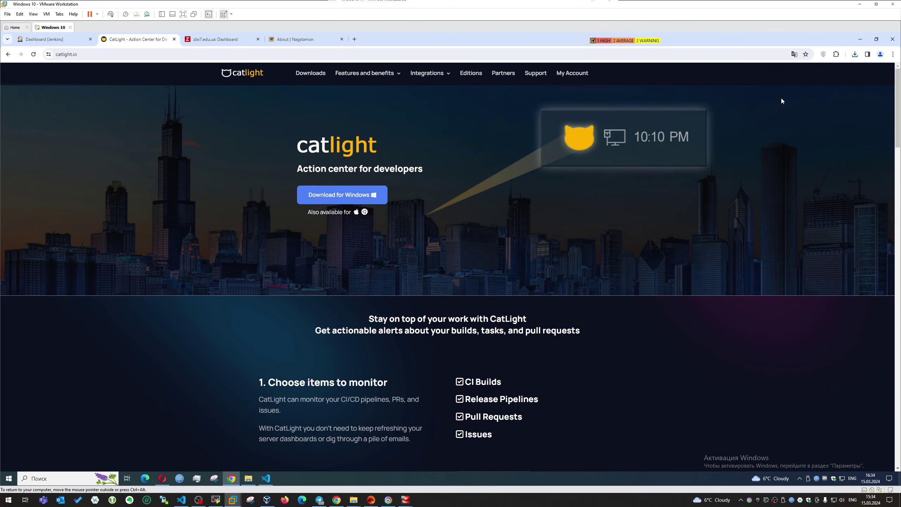
{"action": "left_click", "coordinate": [854, 55]}
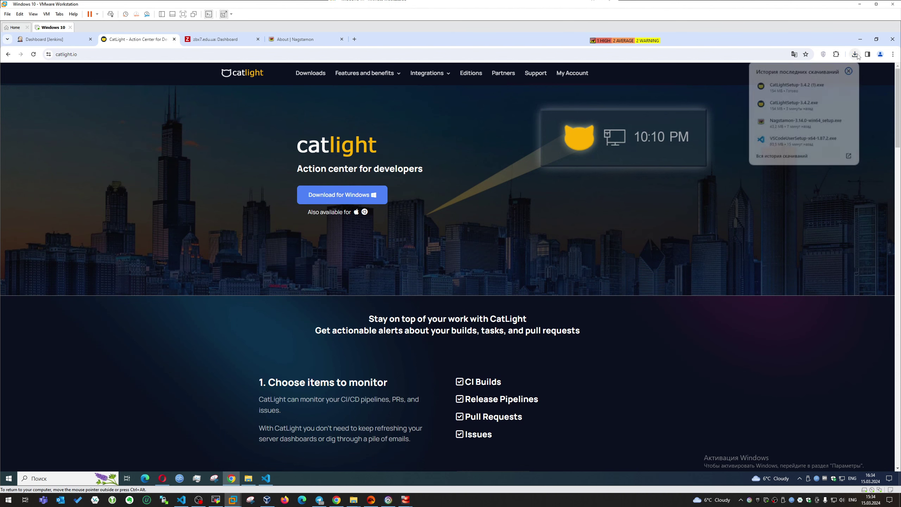
{"action": "left_click", "coordinate": [837, 85]}
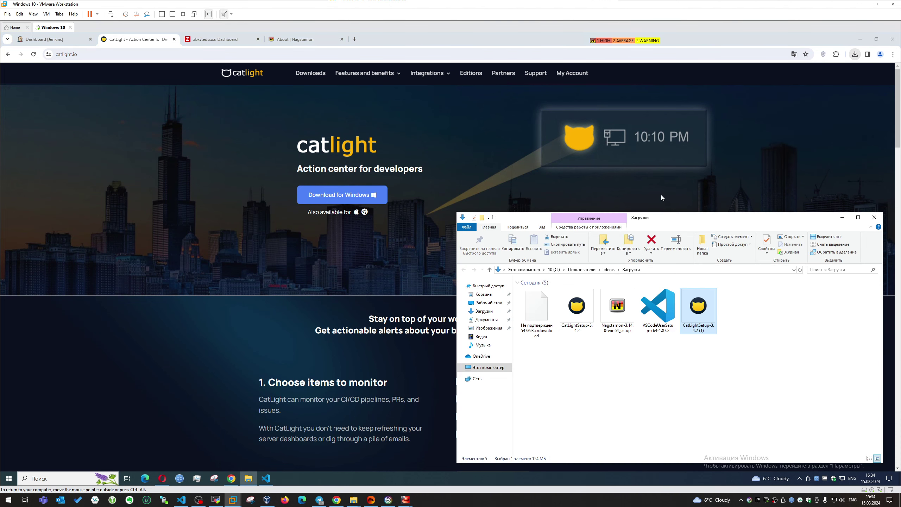
{"action": "left_click", "coordinate": [585, 324]}
{"action": "double_click", "coordinate": [583, 313]}
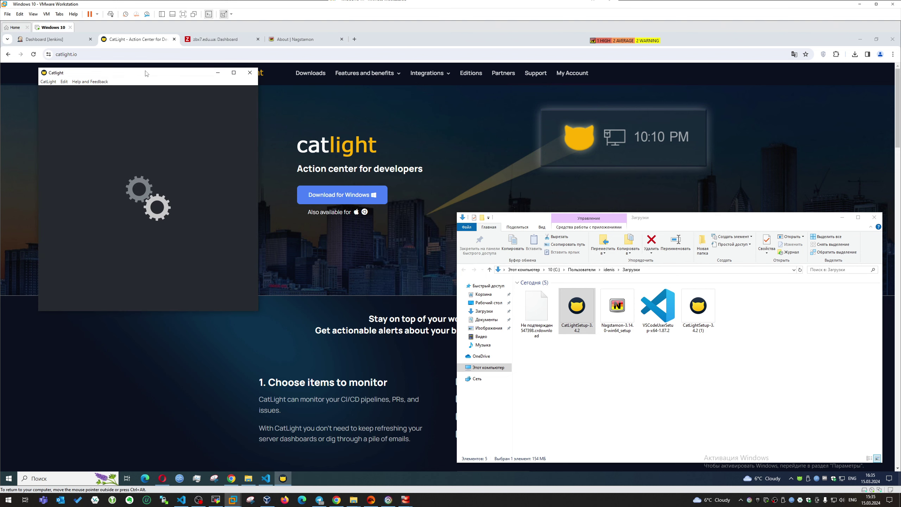
{"action": "left_click_drag", "start_coordinate": [146, 73], "coordinate": [340, 82]}
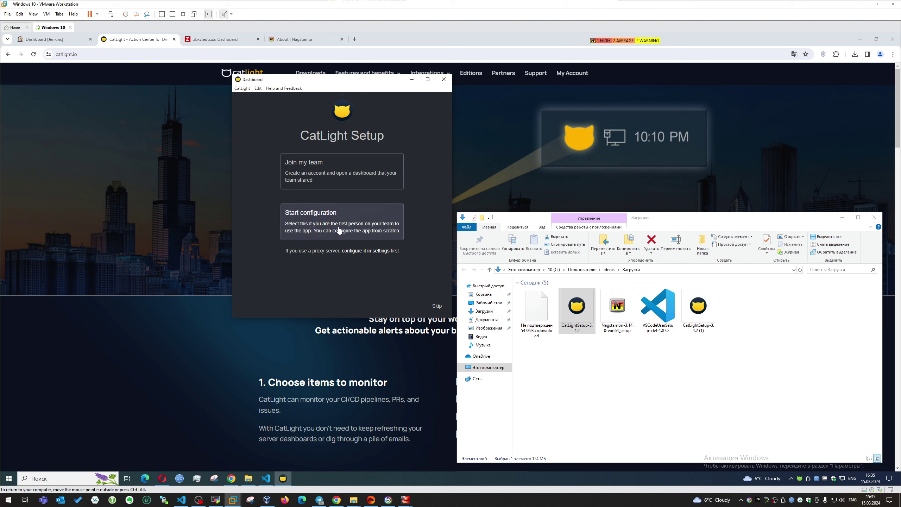
Start configuring CatLight from scratch and choose Jenkins as the service to connect
{"action": "left_click", "coordinate": [353, 171]}
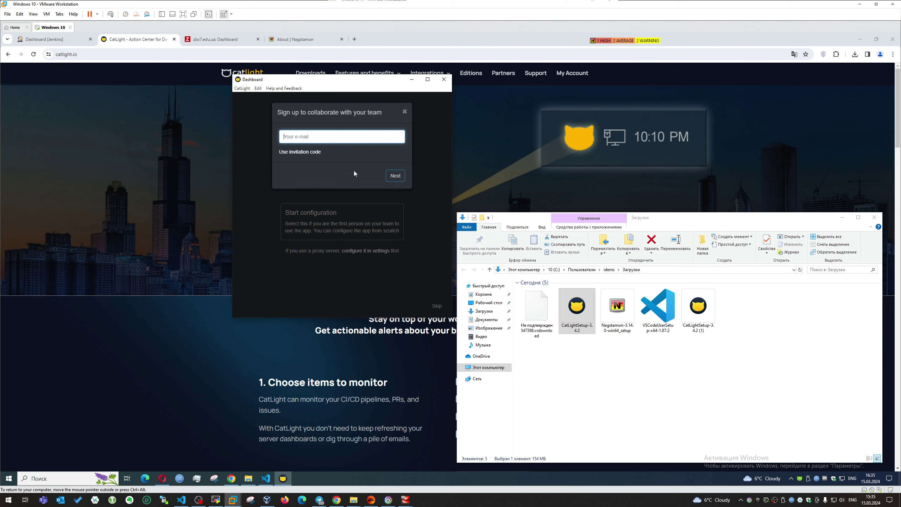
{"action": "left_click", "coordinate": [403, 112]}
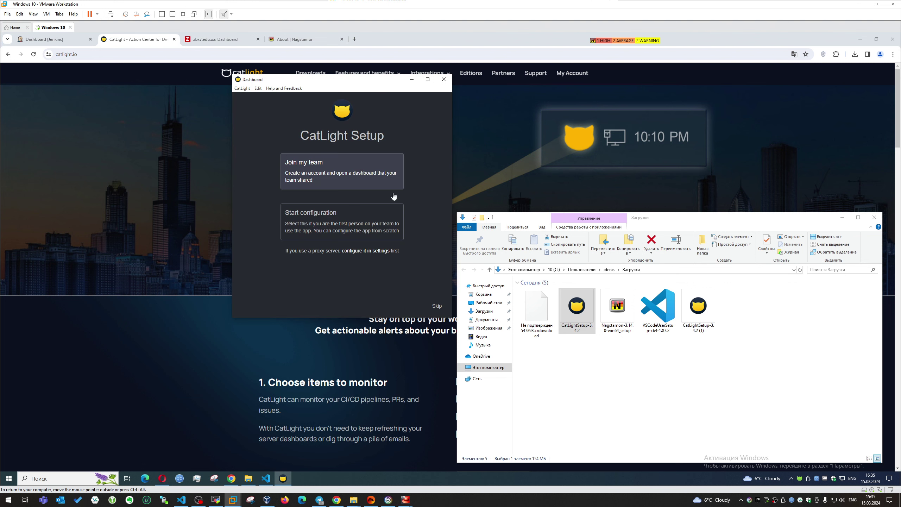
{"action": "left_click", "coordinate": [329, 215]}
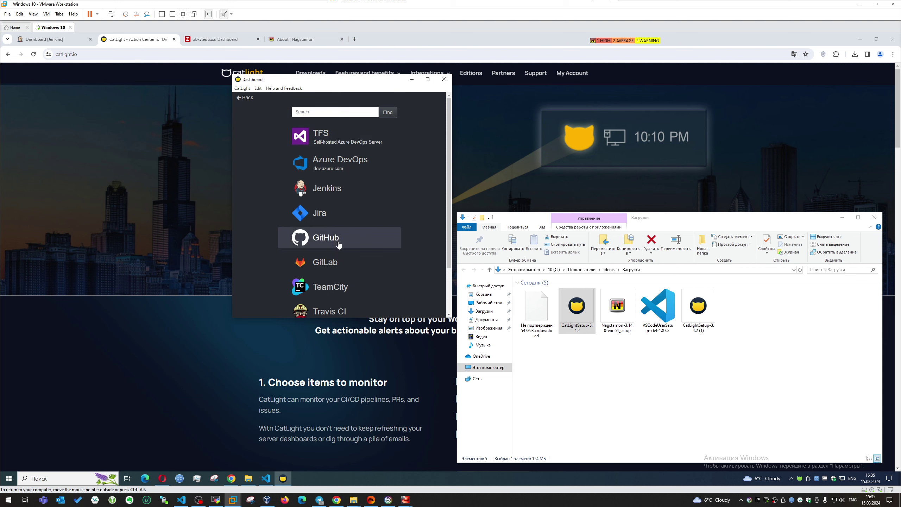
{"action": "scroll", "coordinate": [343, 248], "scroll_direction": "down", "scroll_amount": 3}
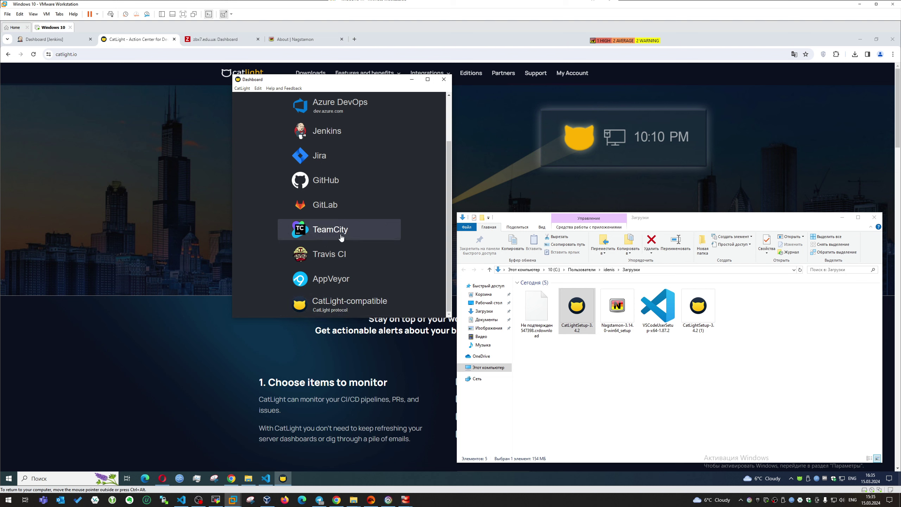
{"action": "scroll", "coordinate": [341, 237], "scroll_direction": "up", "scroll_amount": 1}
{"action": "scroll", "coordinate": [333, 223], "scroll_direction": "up", "scroll_amount": 1}
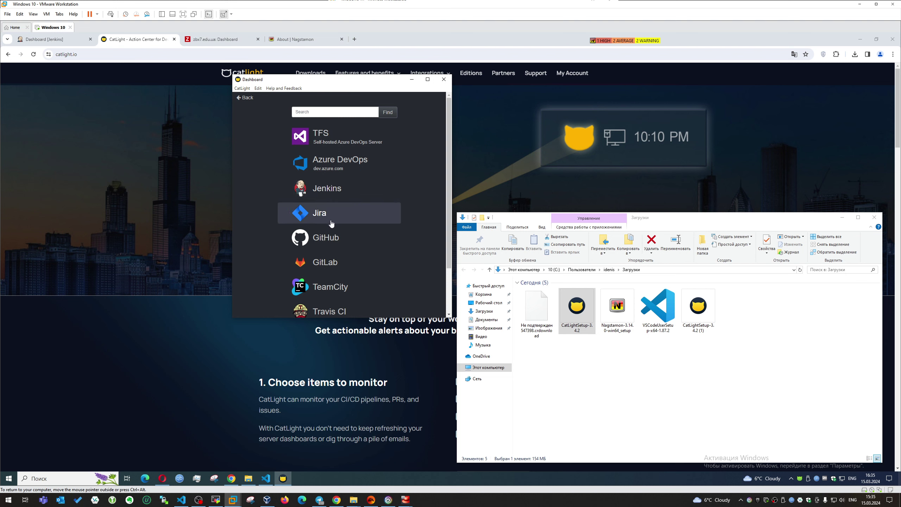
{"action": "scroll", "coordinate": [338, 258], "scroll_direction": "down", "scroll_amount": 2}
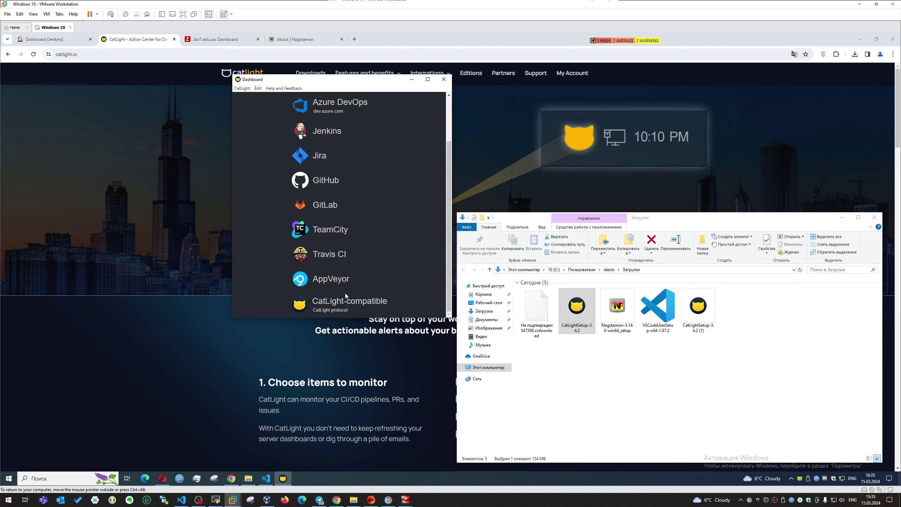
{"action": "scroll", "coordinate": [319, 284], "scroll_direction": "up", "scroll_amount": 2}
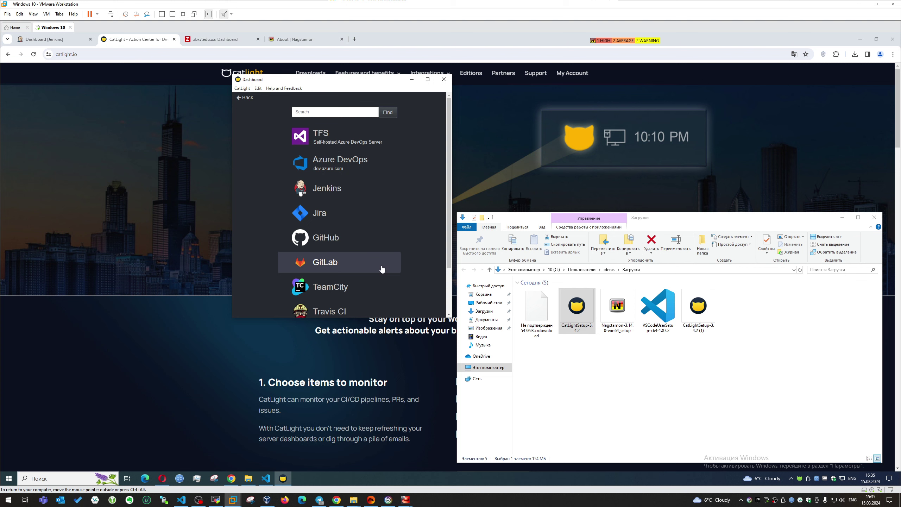
{"action": "scroll", "coordinate": [378, 284], "scroll_direction": "down", "scroll_amount": 2}
{"action": "scroll", "coordinate": [378, 287], "scroll_direction": "up", "scroll_amount": 2}
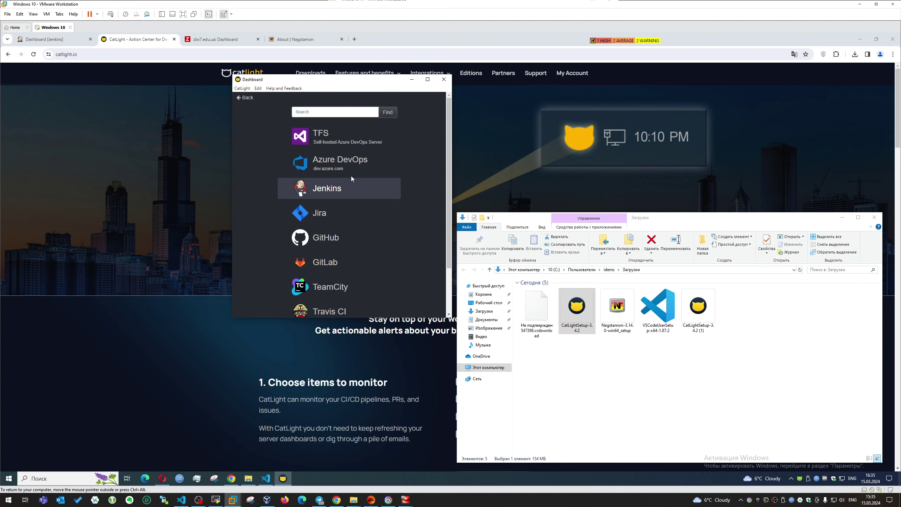
{"action": "left_click", "coordinate": [354, 192]}
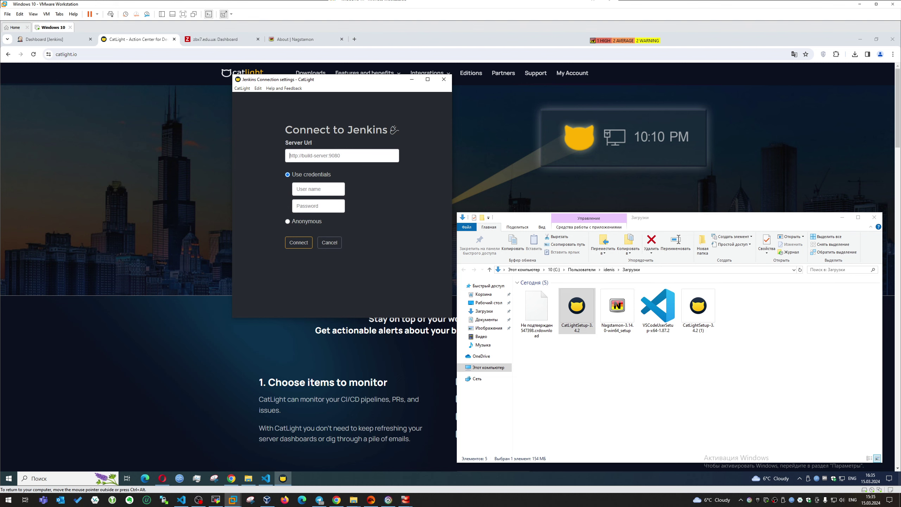
{"action": "left_click", "coordinate": [53, 39]}
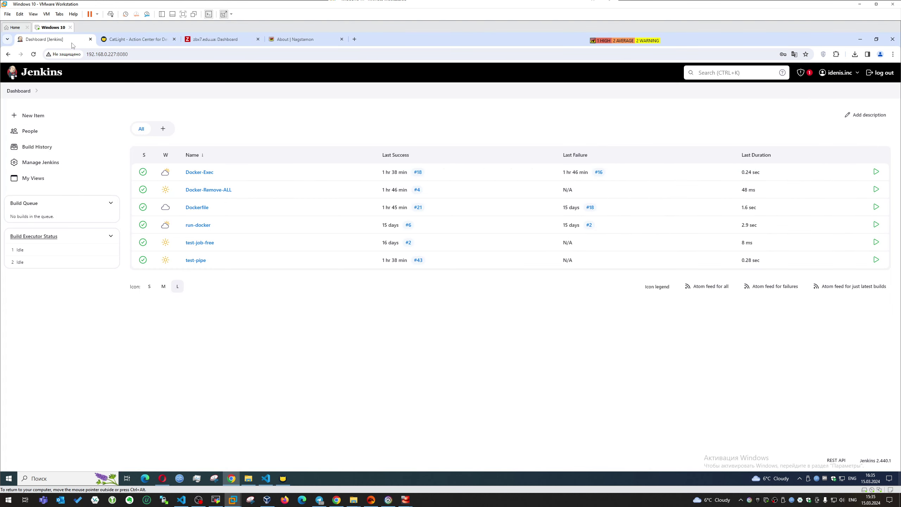
{"action": "left_click", "coordinate": [71, 59]}
{"action": "key", "text": "ctrl+c"}
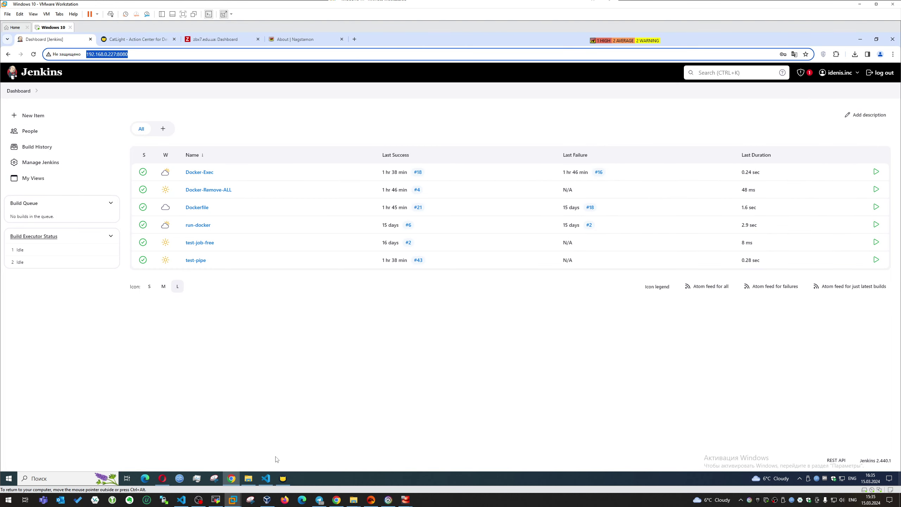
{"action": "left_click", "coordinate": [283, 478]}
{"action": "key", "text": "ctrl+v"}
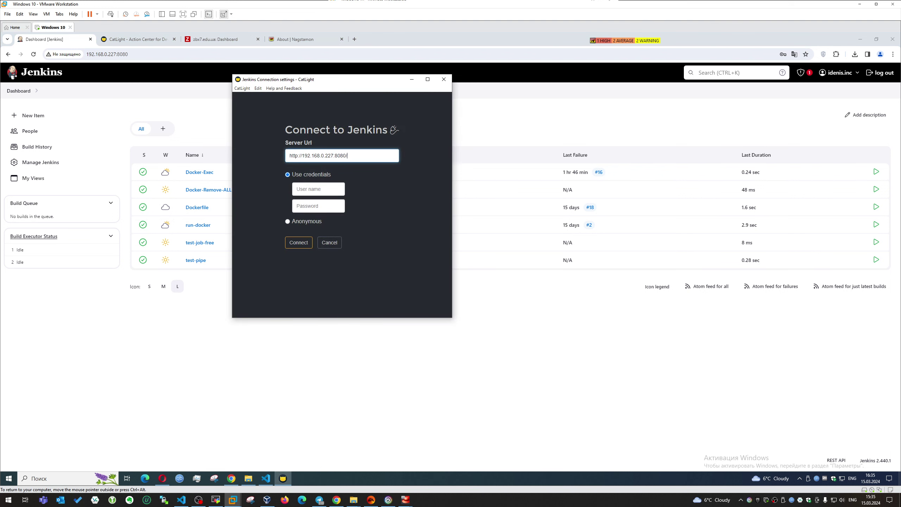
{"action": "key", "text": "BackSpace"}
Enter the Jenkins user name in lowercase and the account password, and connect to the server
{"action": "key", "text": "Tab"}
{"action": "type", "text": "IDE"}
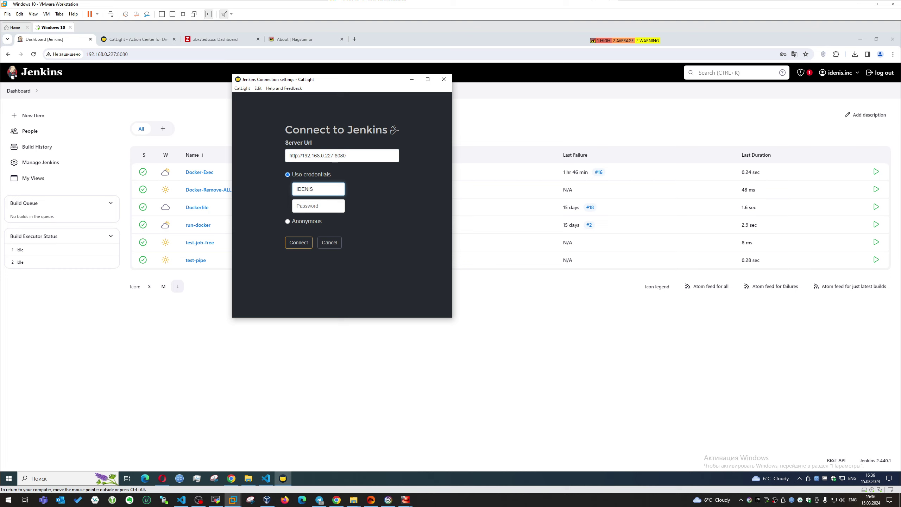
{"action": "key", "text": "BackSpace"}
{"action": "key", "text": "BackSpace"}
{"action": "key", "text": "BackSpace"}
{"action": "key", "text": "BackSpace"}
{"action": "key", "text": "BackSpace"}
{"action": "type", "text": "iden"}
{"action": "key", "text": "Tab"}
{"action": "type", "text": "••"}
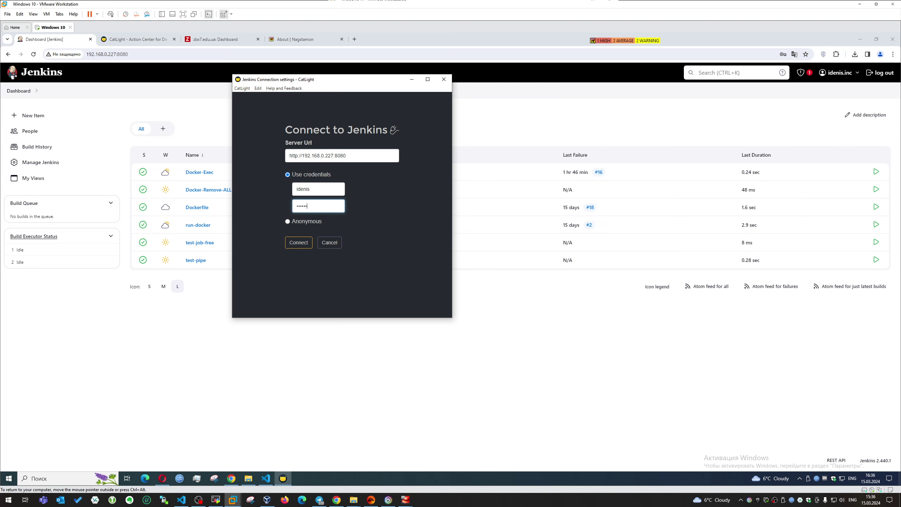
{"action": "left_click", "coordinate": [299, 245]}
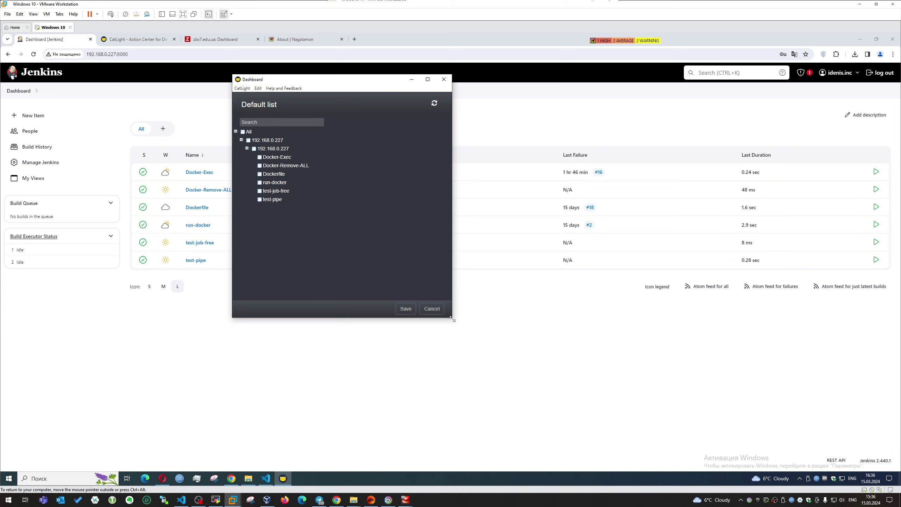
Enlarge the CatLight window and save the default list with all Jenkins jobs on 192.168.0.227 selected
{"action": "left_click_drag", "start_coordinate": [452, 319], "coordinate": [787, 404]}
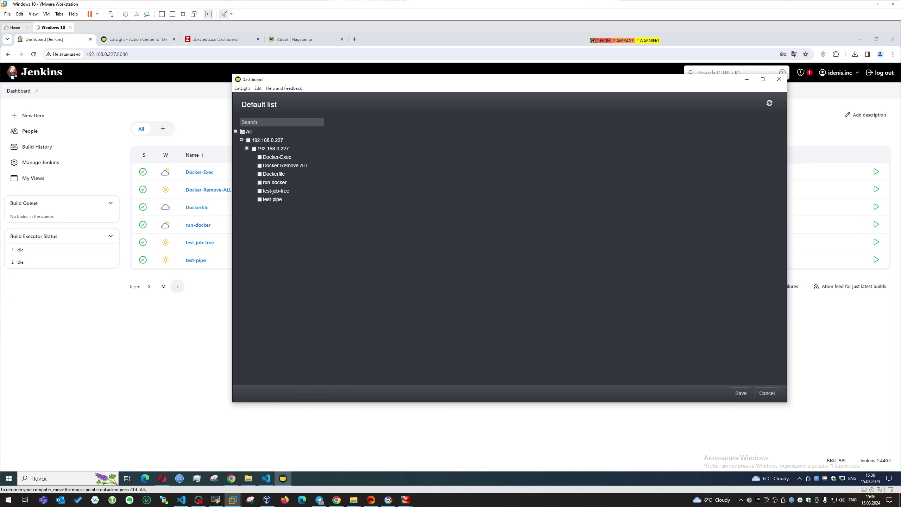
{"action": "left_click", "coordinate": [740, 393]}
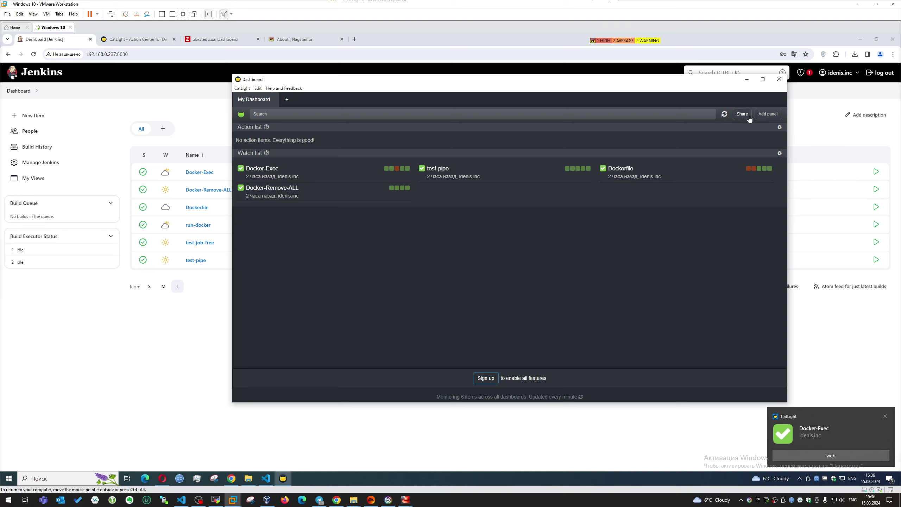
Create a dashboard named Dashboard 2 that monitors Docker-Exec, Docker-Remove-ALL, Dockerfile and run-docker
{"action": "left_click", "coordinate": [290, 102]}
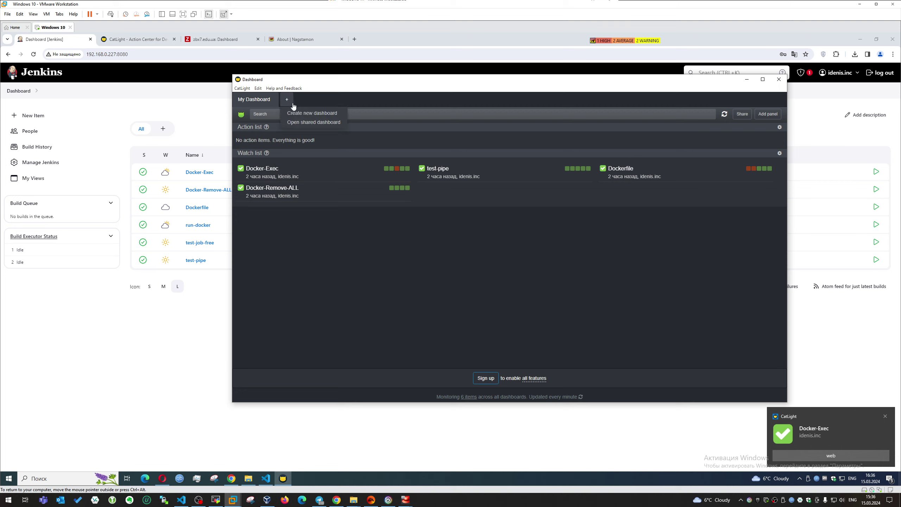
{"action": "left_click", "coordinate": [342, 115]}
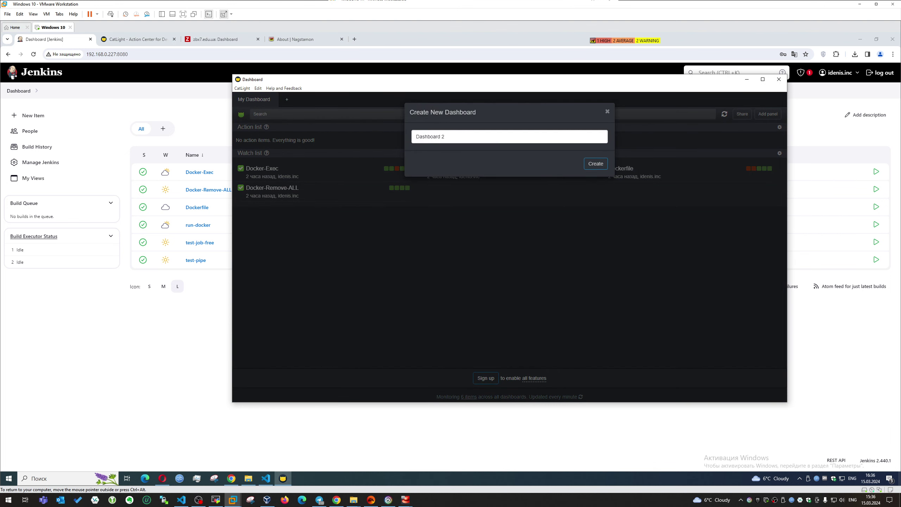
{"action": "left_click", "coordinate": [594, 164]}
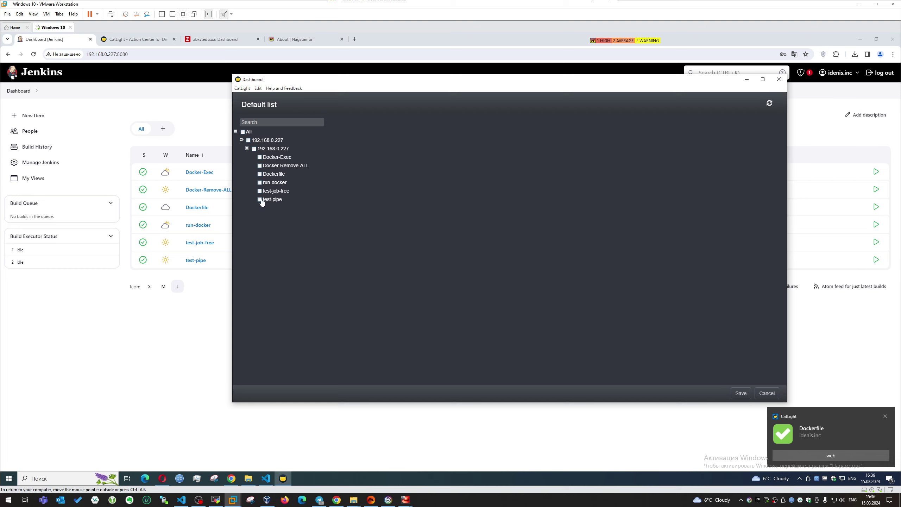
{"action": "left_click", "coordinate": [259, 165]}
{"action": "left_click", "coordinate": [259, 157]}
{"action": "left_click", "coordinate": [743, 393]}
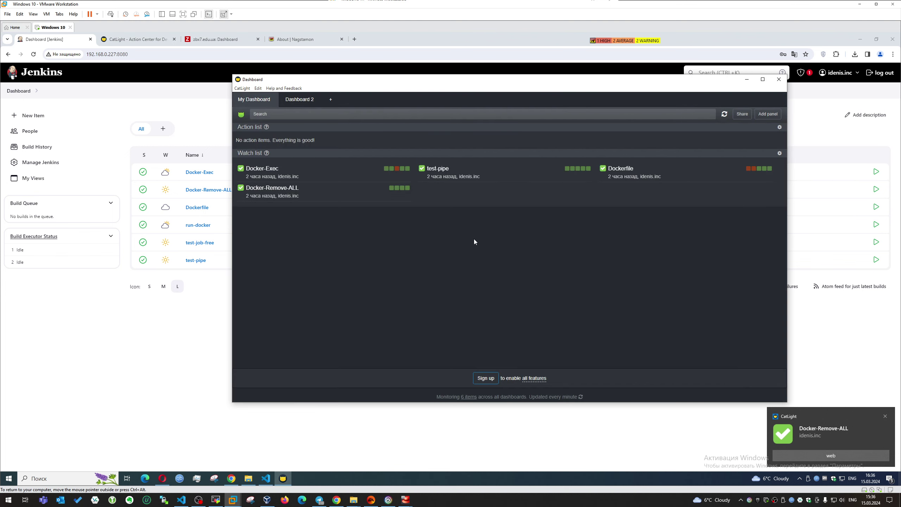
Open Dashboard 2 and review the builds, releases and work items in its action list settings without saving
{"action": "left_click", "coordinate": [306, 102]}
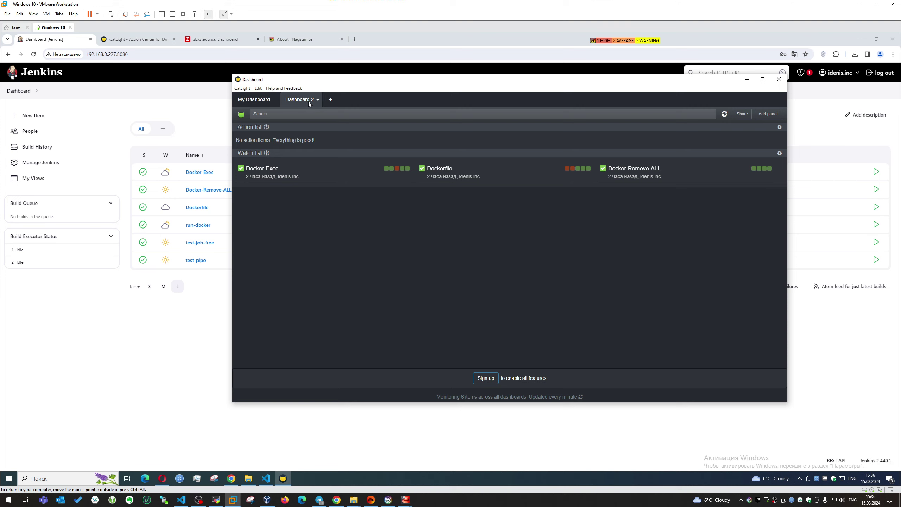
{"action": "left_click", "coordinate": [779, 127]}
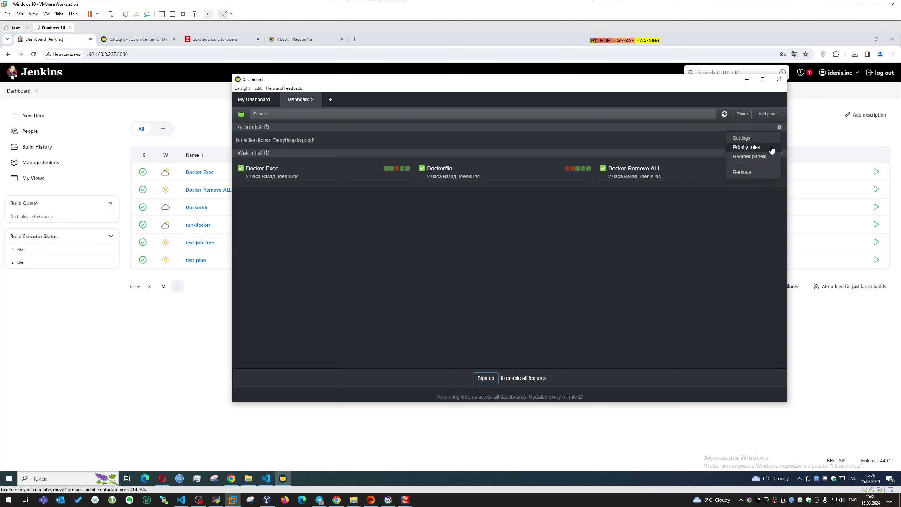
{"action": "left_click", "coordinate": [743, 138]}
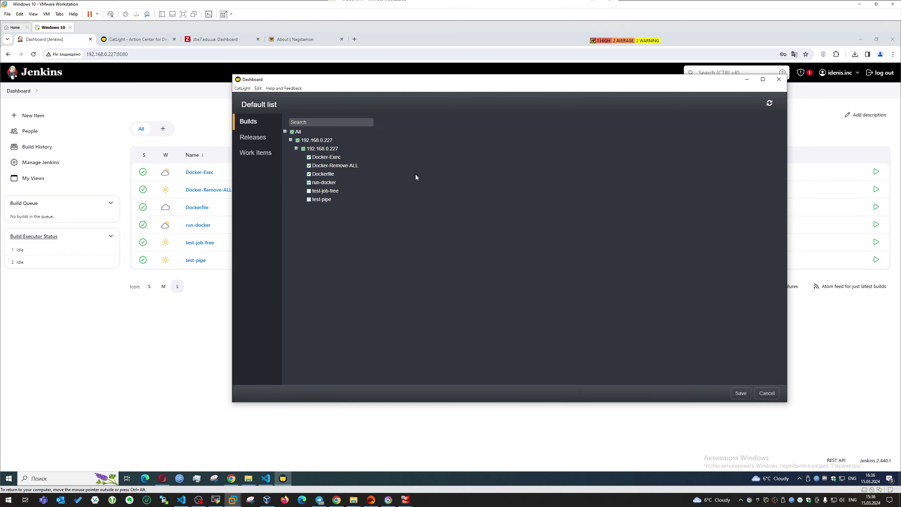
{"action": "left_click", "coordinate": [254, 141]}
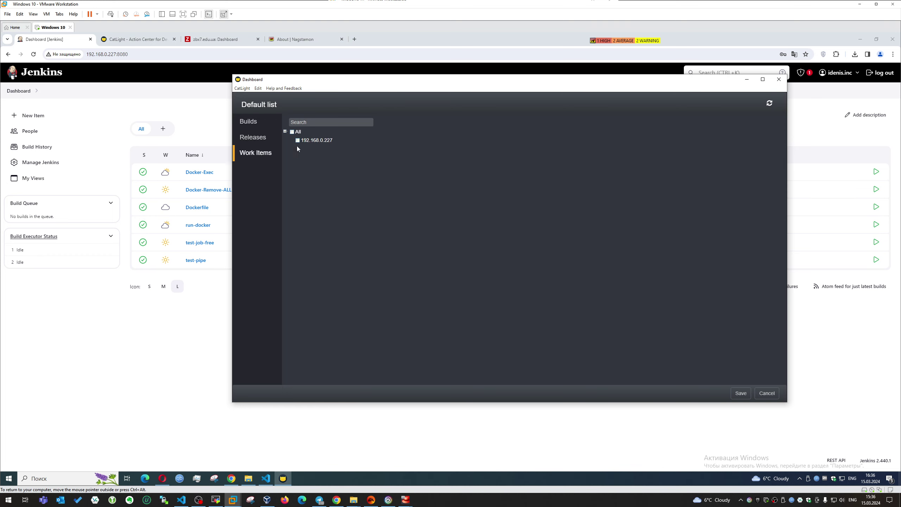
{"action": "left_click", "coordinate": [766, 393]}
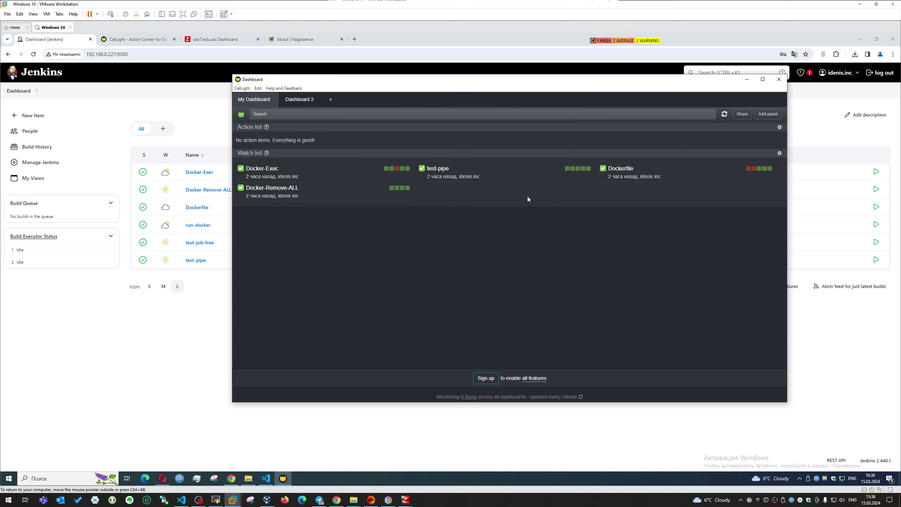
Create a dashboard named Dashboard 3 that monitors test-job-free and test-pipe, and switch to Dashboard 2
{"action": "left_click", "coordinate": [330, 99]}
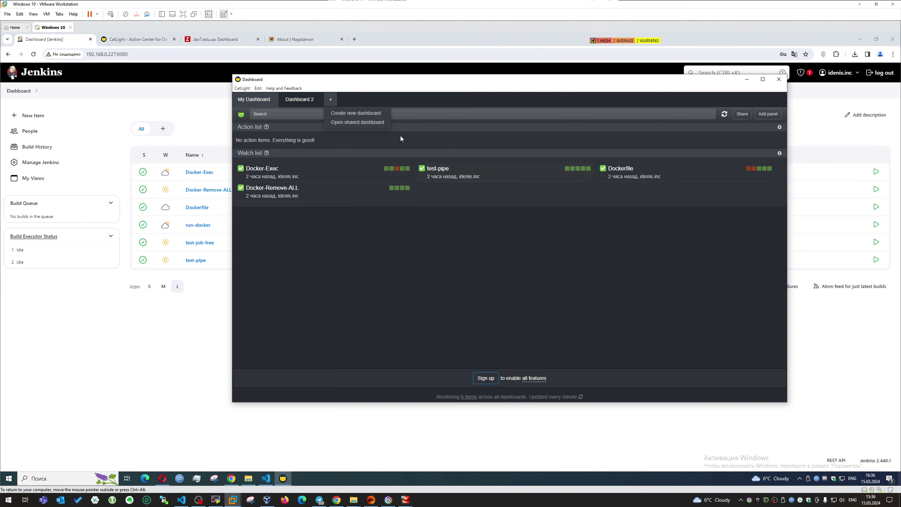
{"action": "left_click", "coordinate": [377, 113]}
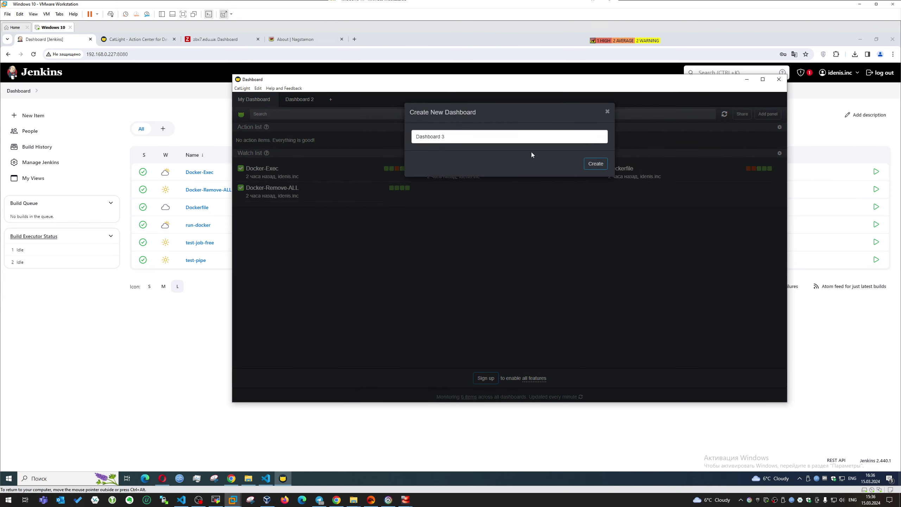
{"action": "left_click", "coordinate": [595, 164]}
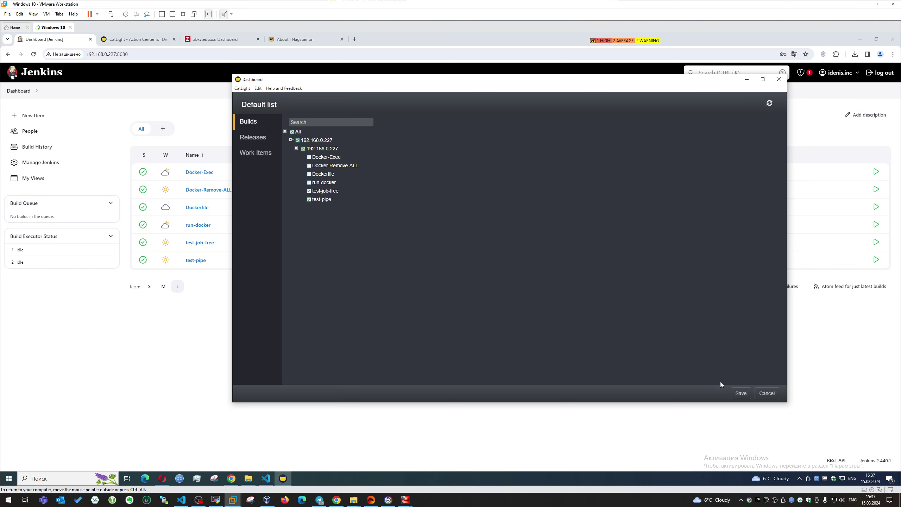
{"action": "left_click", "coordinate": [751, 395]}
{"action": "left_click", "coordinate": [310, 104]}
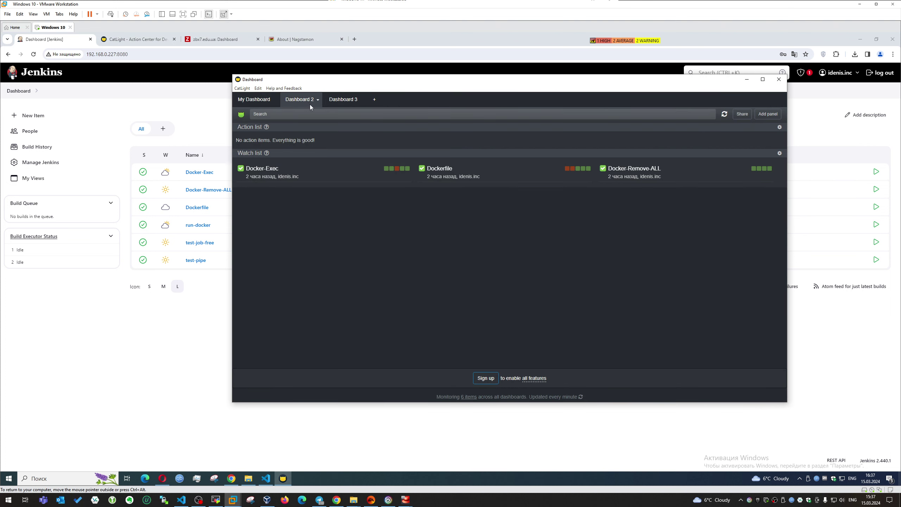
View the job lists of Dashboard 3 and My Dashboard, and hide the CatLight window
{"action": "left_click", "coordinate": [342, 100]}
{"action": "left_click", "coordinate": [259, 99]}
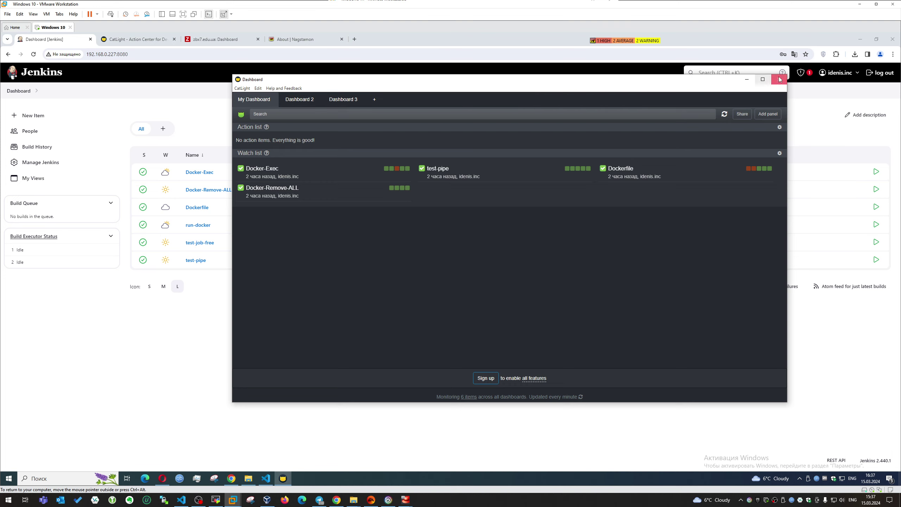
{"action": "left_click", "coordinate": [747, 81]}
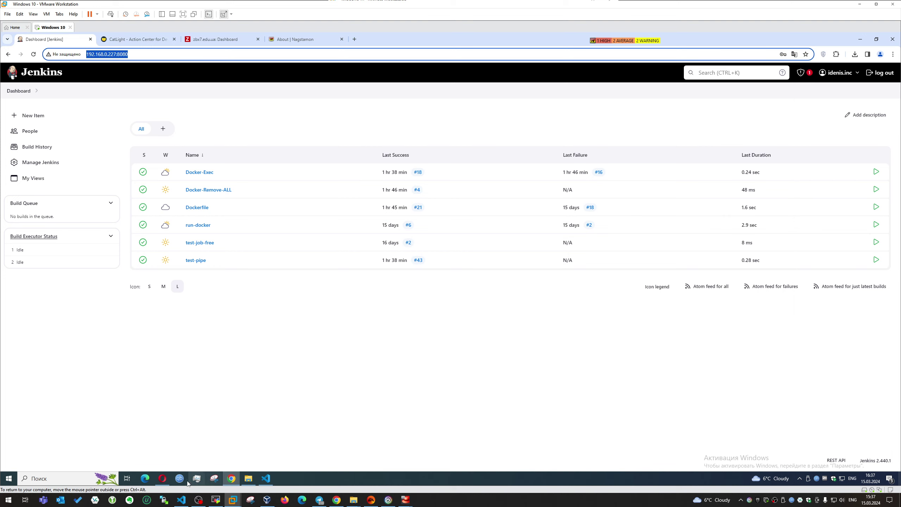
Move the CatLight icon out of the hidden tray icons into the always-visible notification area
{"action": "left_click", "coordinate": [800, 481]}
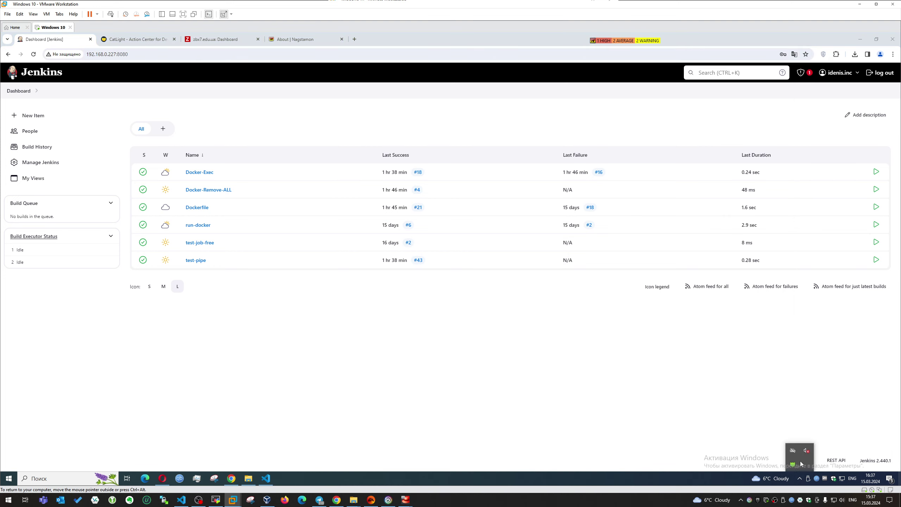
{"action": "left_click_drag", "start_coordinate": [793, 464], "coordinate": [809, 480]}
{"action": "left_click", "coordinate": [202, 286]}
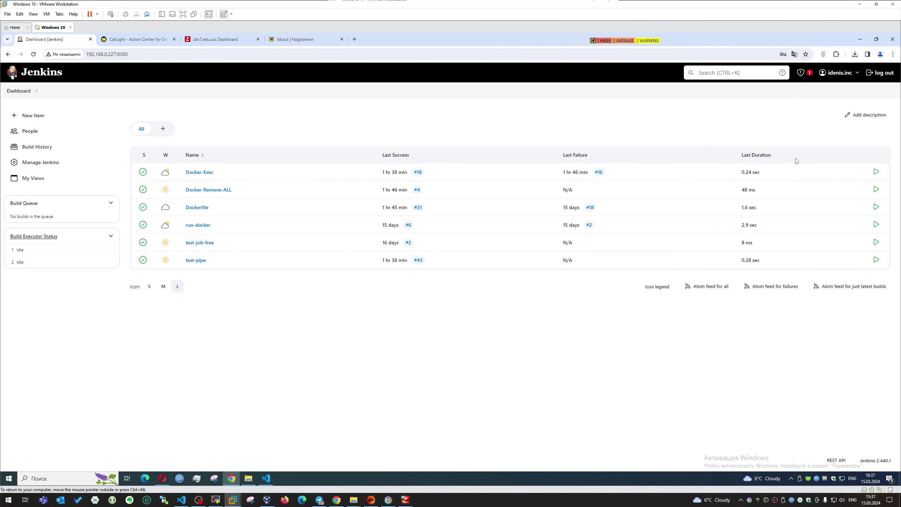
Schedule builds in Jenkins for Docker-Exec, Docker-Remove-ALL, Dockerfile, run-docker, test-job-free and test-pipe
{"action": "left_click", "coordinate": [876, 172]}
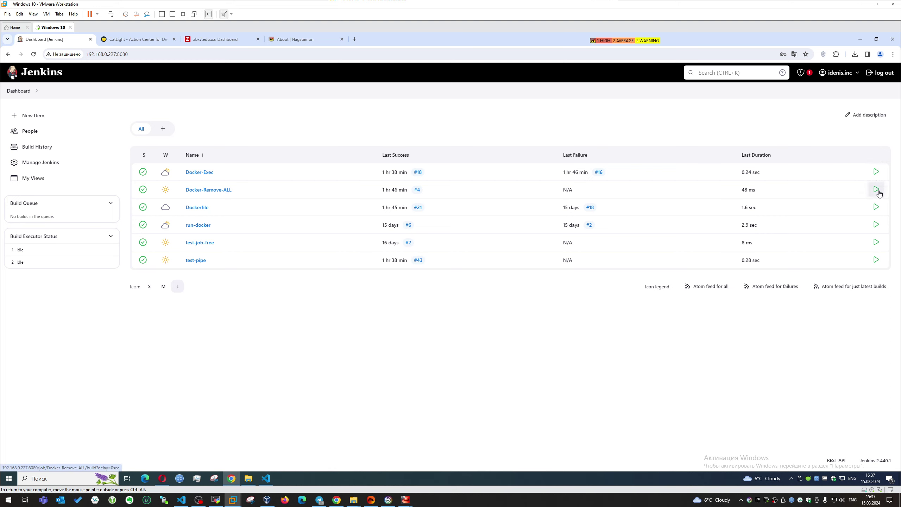
{"action": "left_click", "coordinate": [876, 190]}
{"action": "left_click", "coordinate": [876, 207]}
{"action": "left_click", "coordinate": [876, 225]}
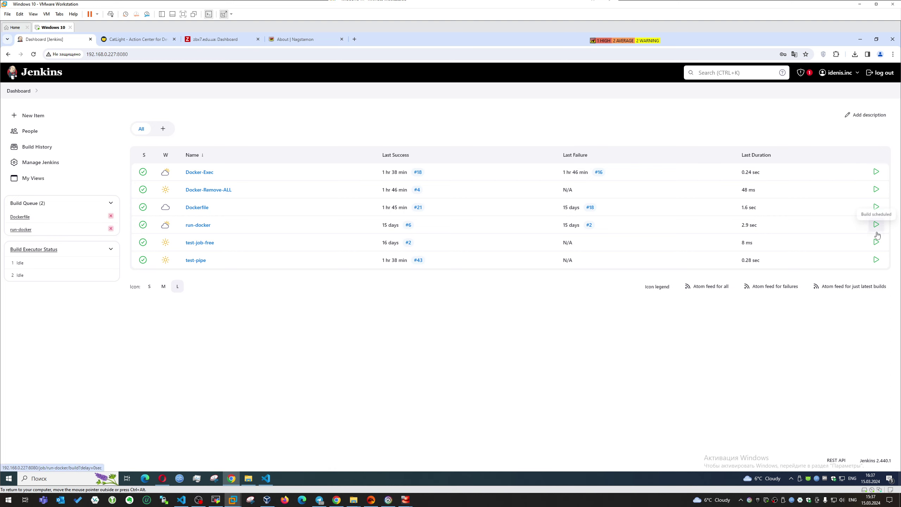
{"action": "left_click", "coordinate": [876, 243]}
{"action": "left_click", "coordinate": [876, 260]}
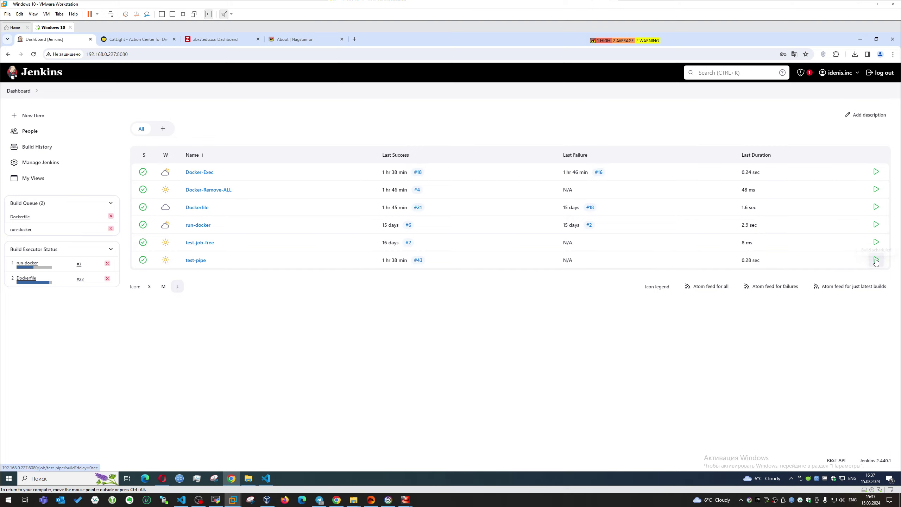
Minimize Chrome, Opera, the Downloads folder and Visual Studio Code to expose the empty desktop
{"action": "left_click", "coordinate": [860, 39]}
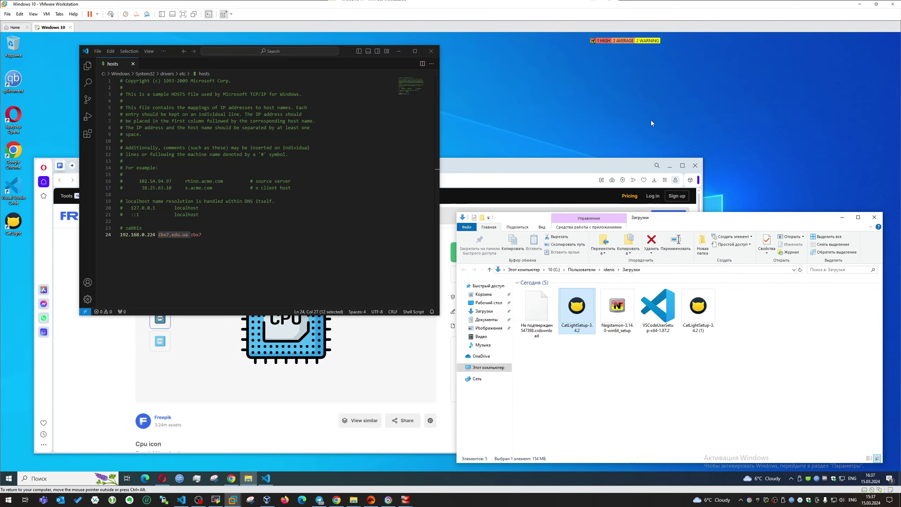
{"action": "left_click", "coordinate": [670, 165]}
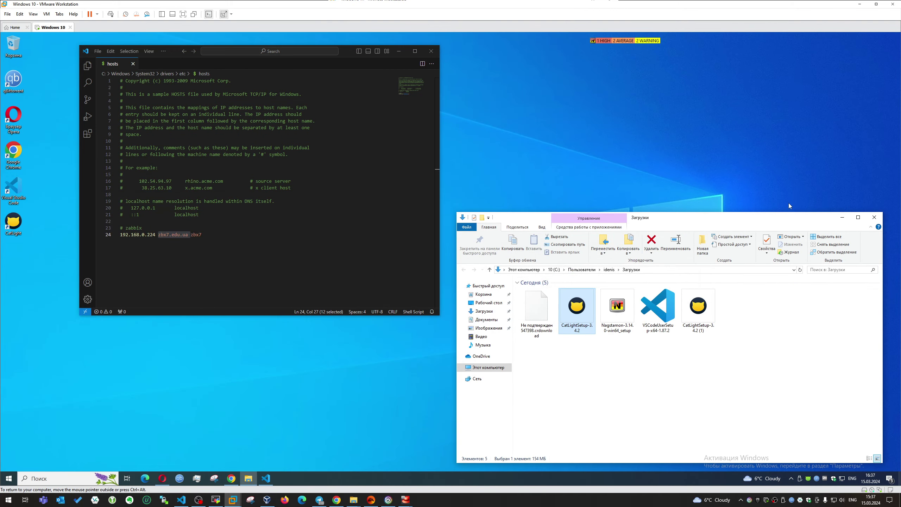
{"action": "left_click", "coordinate": [843, 218]}
{"action": "left_click", "coordinate": [399, 52]}
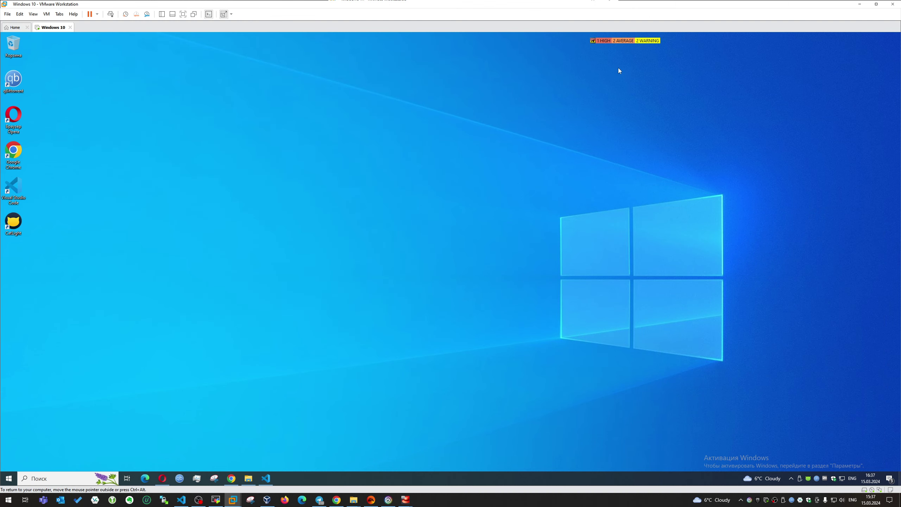
Try the Nagstamon status bar on the taskbar, and place it at the upper edge of the desktop, left of the middle
{"action": "left_click_drag", "start_coordinate": [593, 42], "coordinate": [289, 482]}
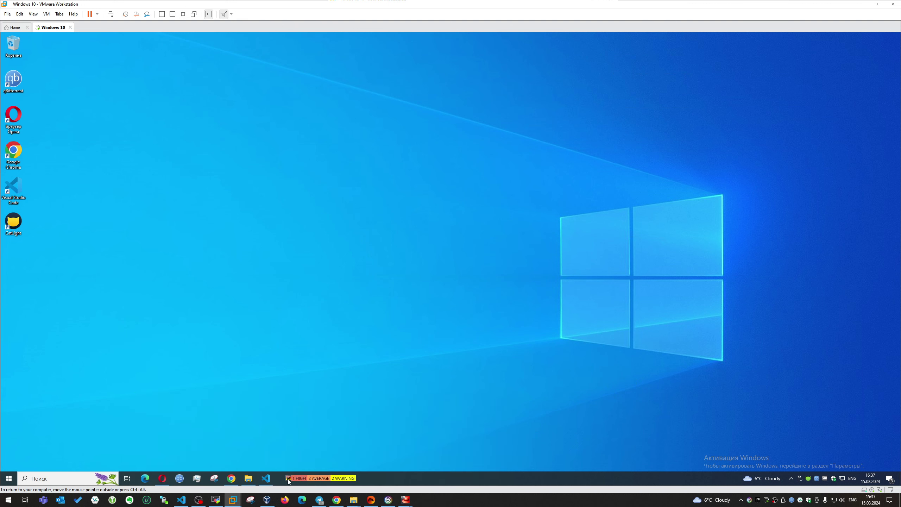
{"action": "left_click_drag", "start_coordinate": [287, 479], "coordinate": [378, 42]}
{"action": "mouse_move", "coordinate": [384, 42]}
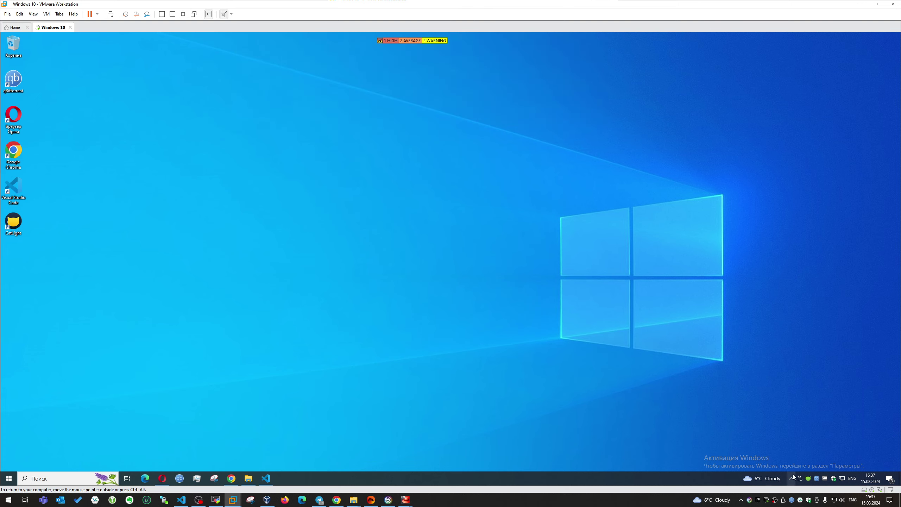
Reopen the CatLight dashboard from its tray icon and check the job statuses on Dashboard 2, Dashboard 3 and My Dashboard
{"action": "right_click", "coordinate": [809, 479]}
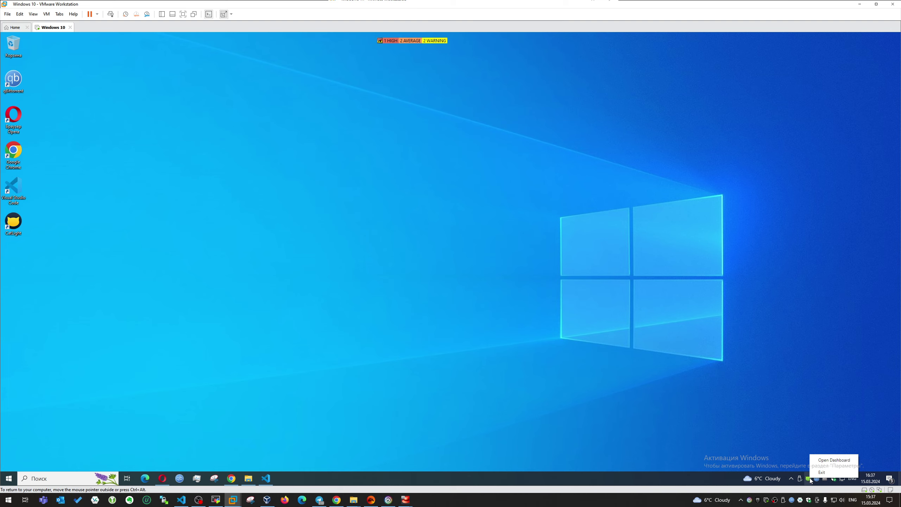
{"action": "left_click", "coordinate": [823, 460]}
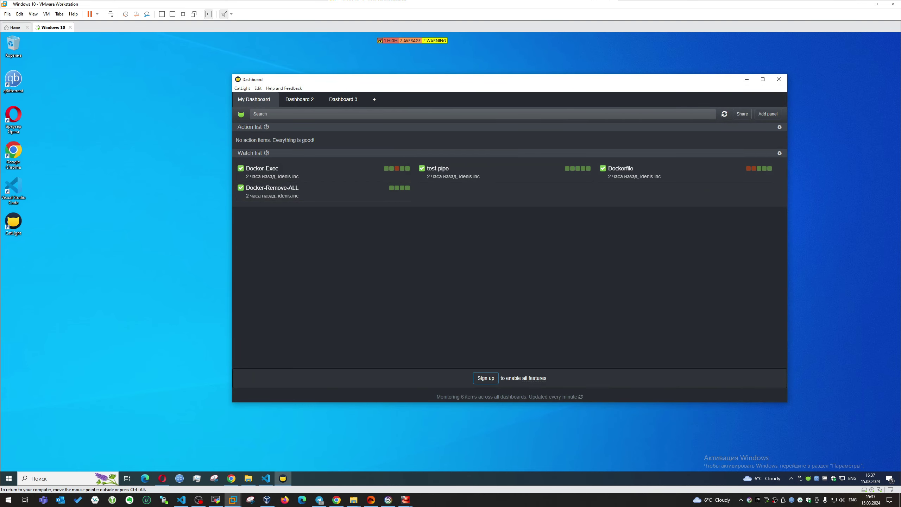
{"action": "left_click", "coordinate": [298, 100]}
{"action": "left_click", "coordinate": [348, 102]}
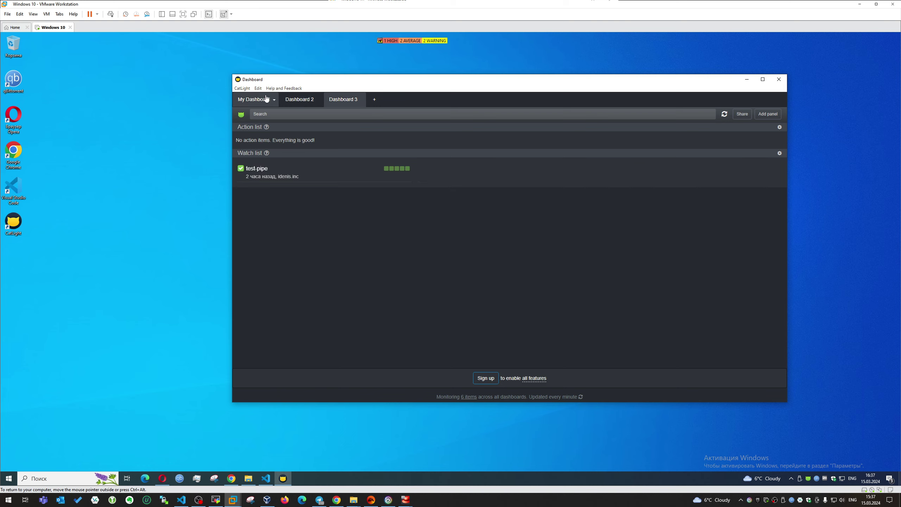
{"action": "left_click", "coordinate": [266, 98]}
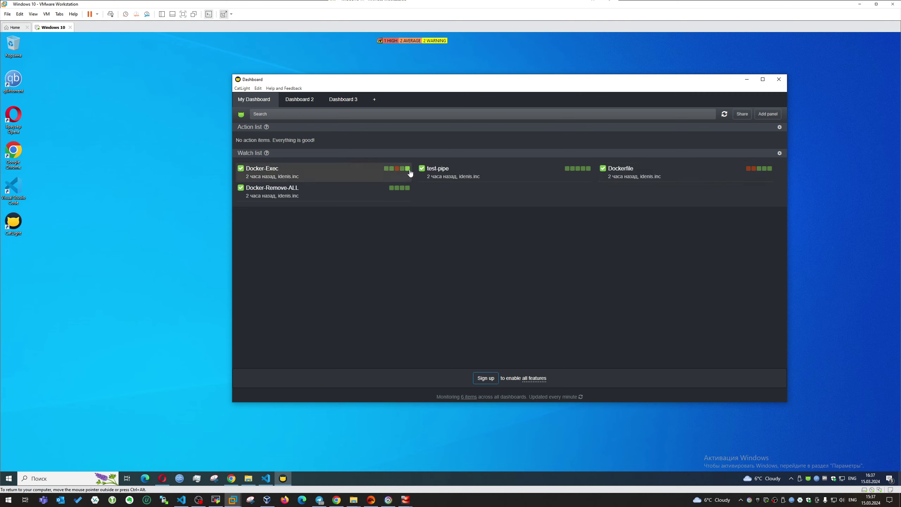
Open the panel reordering settings of My Dashboard and close them without saving
{"action": "left_click", "coordinate": [779, 153]}
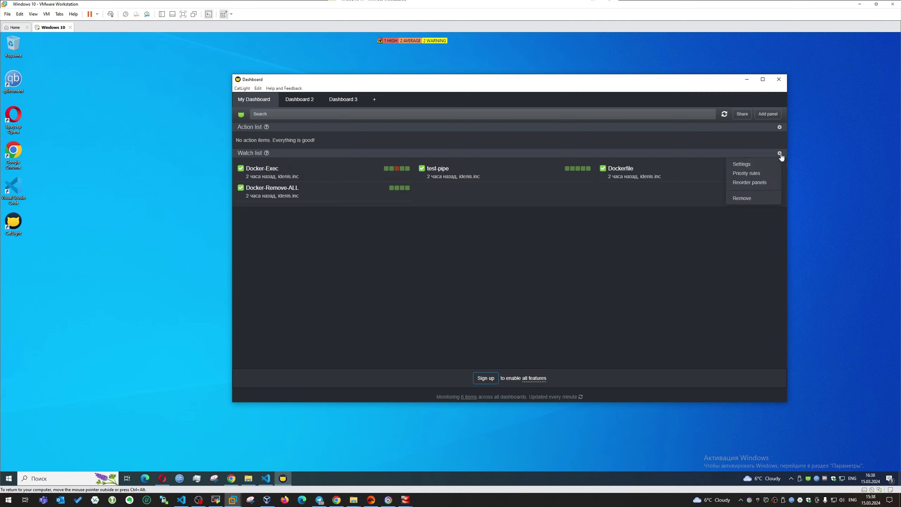
{"action": "left_click", "coordinate": [755, 182]}
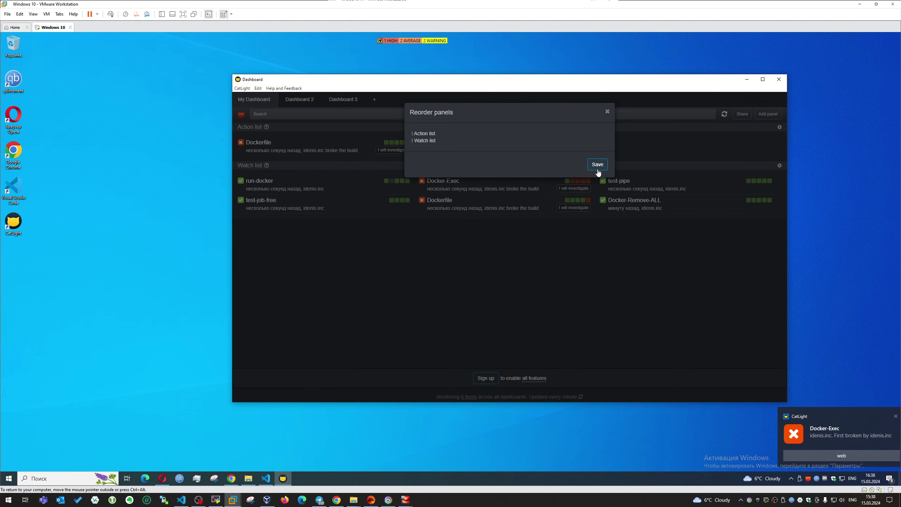
{"action": "left_click", "coordinate": [607, 113]}
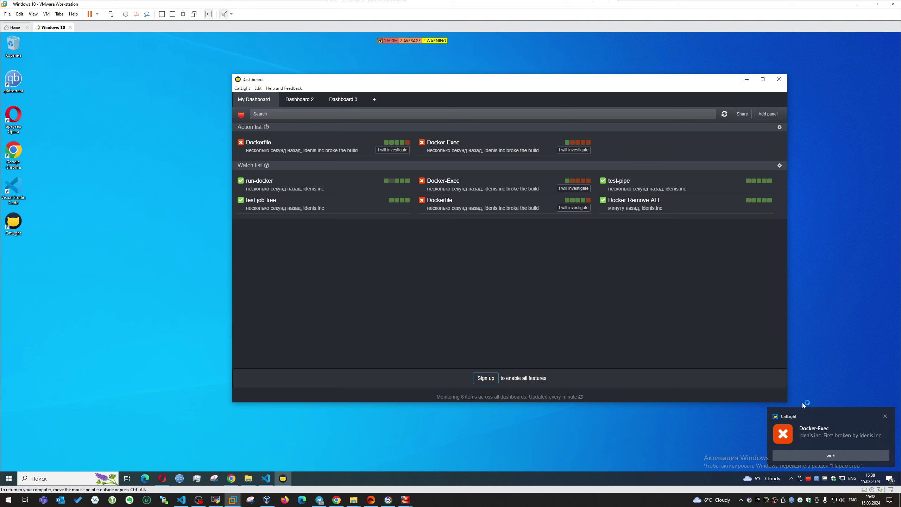
Try opening the Docker-Exec build notification and compare the action and watch lists on all three dashboards
{"action": "left_click", "coordinate": [802, 456]}
{"action": "left_click", "coordinate": [443, 176]}
{"action": "left_click", "coordinate": [825, 450]}
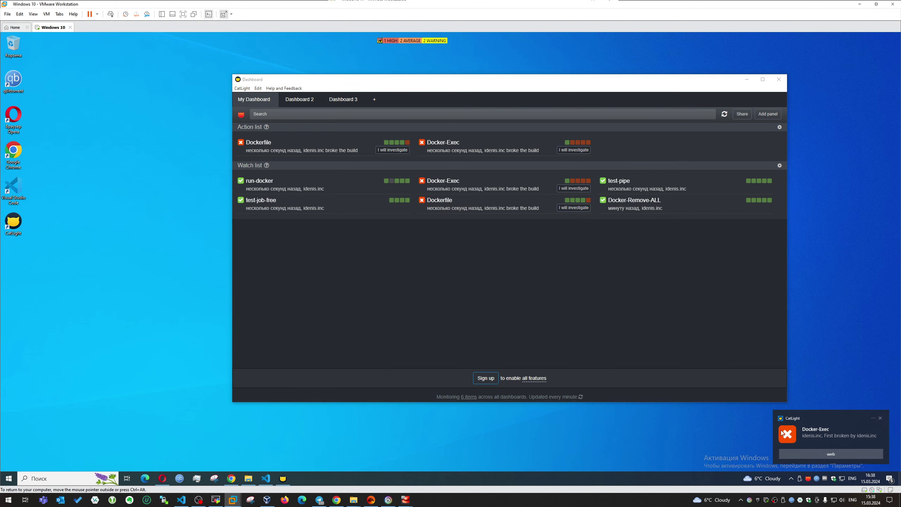
{"action": "left_click", "coordinate": [613, 293]}
{"action": "left_click", "coordinate": [299, 101]}
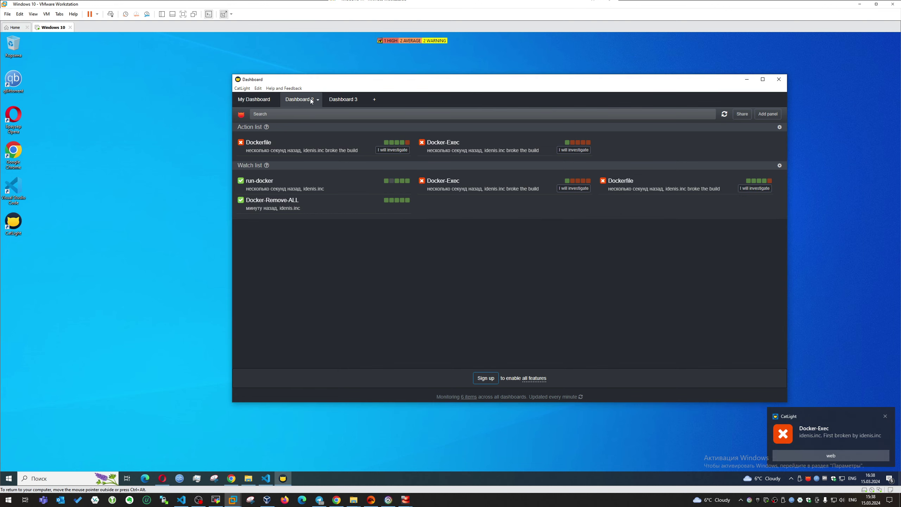
{"action": "left_click", "coordinate": [340, 104]}
{"action": "left_click", "coordinate": [255, 103]}
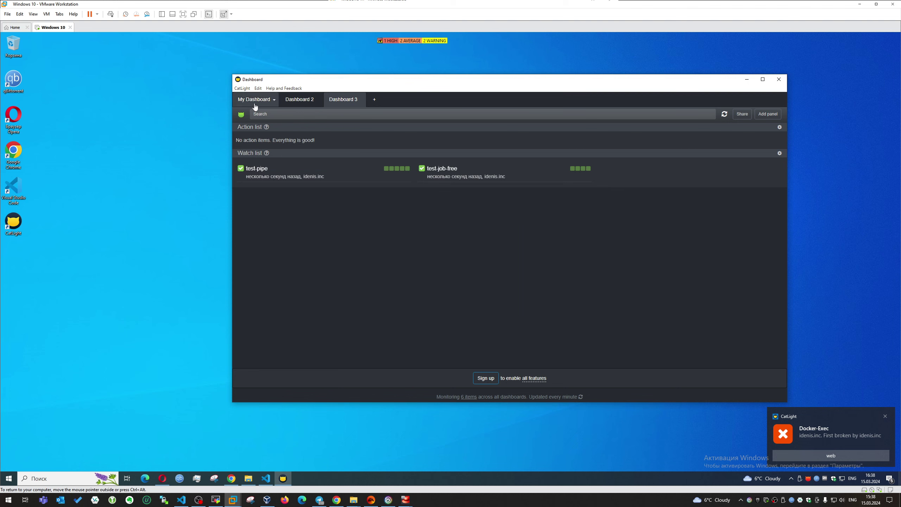
Dismiss the Docker-Exec notification and go through the queued CatLight notifications, including the one for test-pipe
{"action": "left_click", "coordinate": [883, 416]}
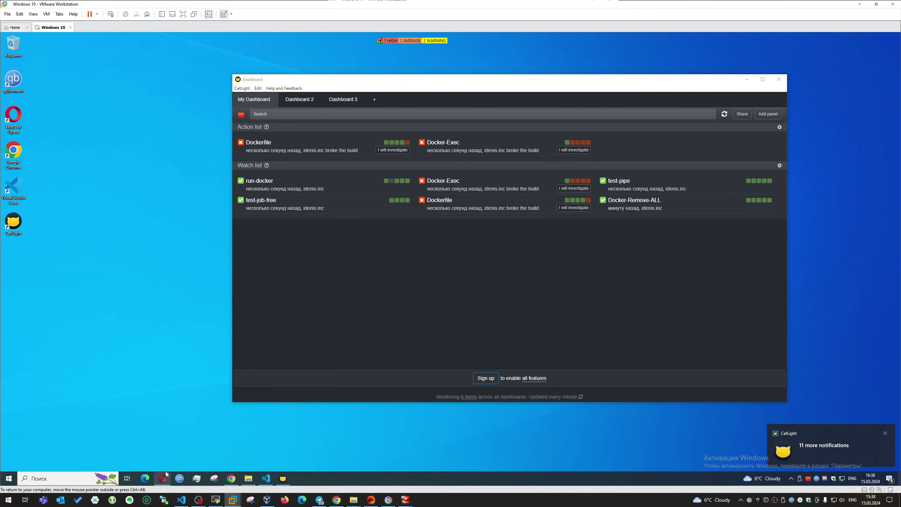
{"action": "left_click", "coordinate": [805, 449]}
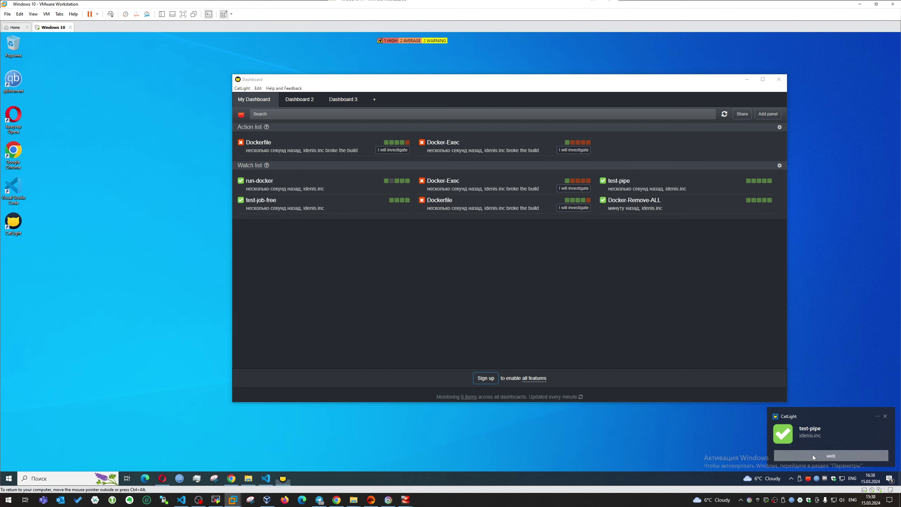
{"action": "left_click", "coordinate": [812, 456]}
{"action": "left_click", "coordinate": [558, 304]}
Check the broken builds on Dashboard 2, Dashboard 3 and My Dashboard once more, and close the CatLight window
{"action": "left_click", "coordinate": [294, 99]}
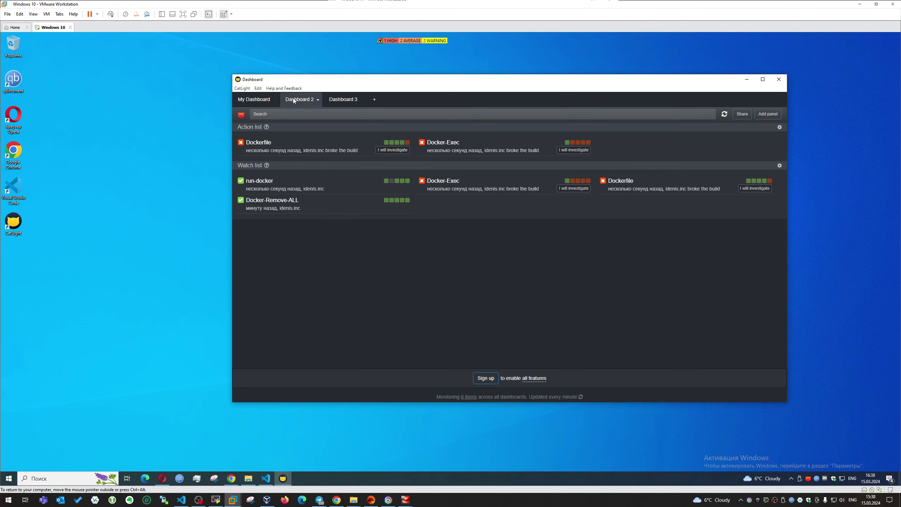
{"action": "left_click", "coordinate": [333, 101]}
{"action": "left_click", "coordinate": [283, 105]}
{"action": "left_click", "coordinate": [255, 105]}
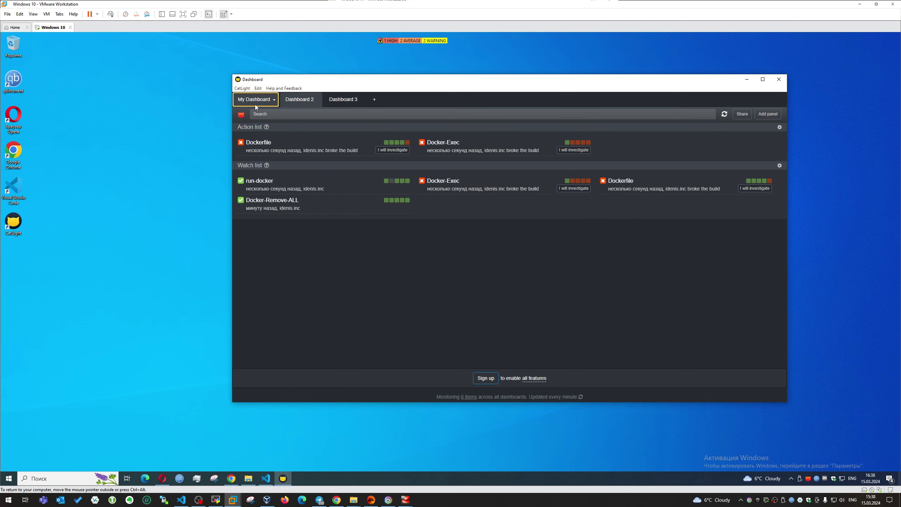
{"action": "left_click", "coordinate": [779, 79]}
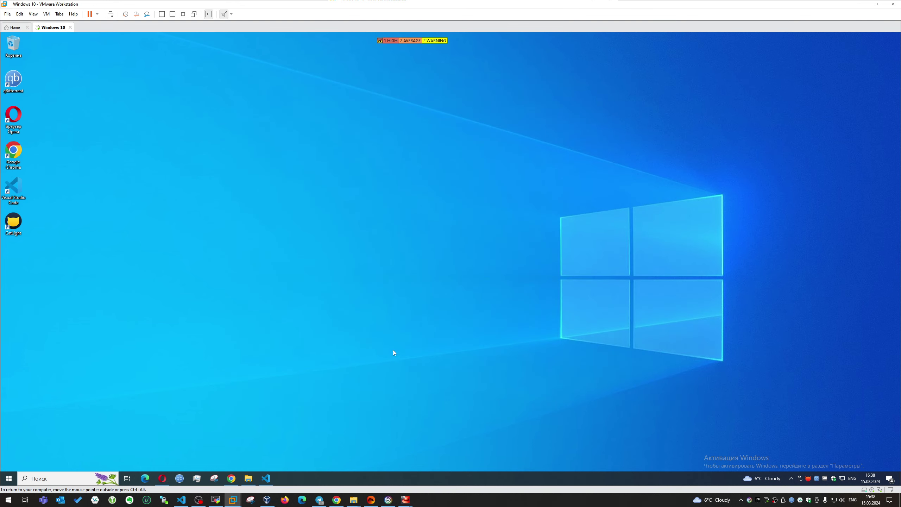
Switch to Jenkins in Chrome, schedule repeated builds across all six jobs, and minimize the browser to watch for CatLight notifications
{"action": "left_click", "coordinate": [231, 478]}
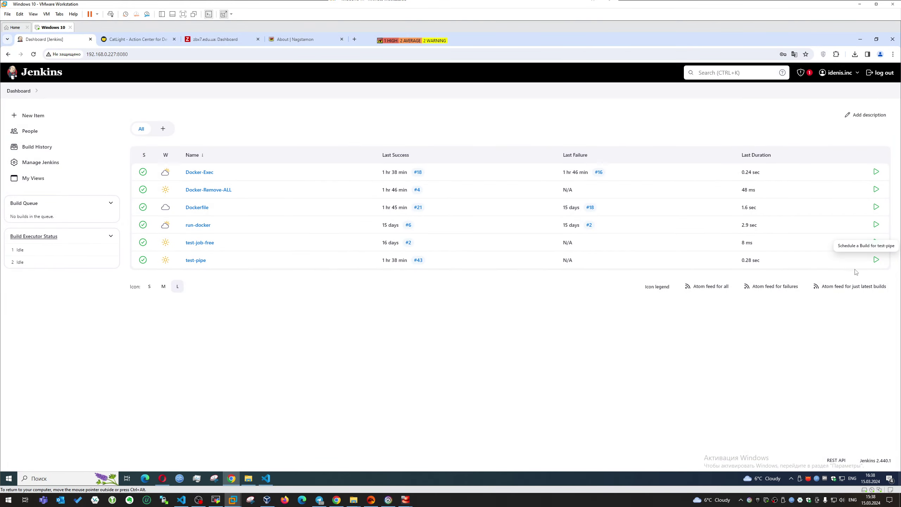
{"action": "double_click", "coordinate": [875, 260]}
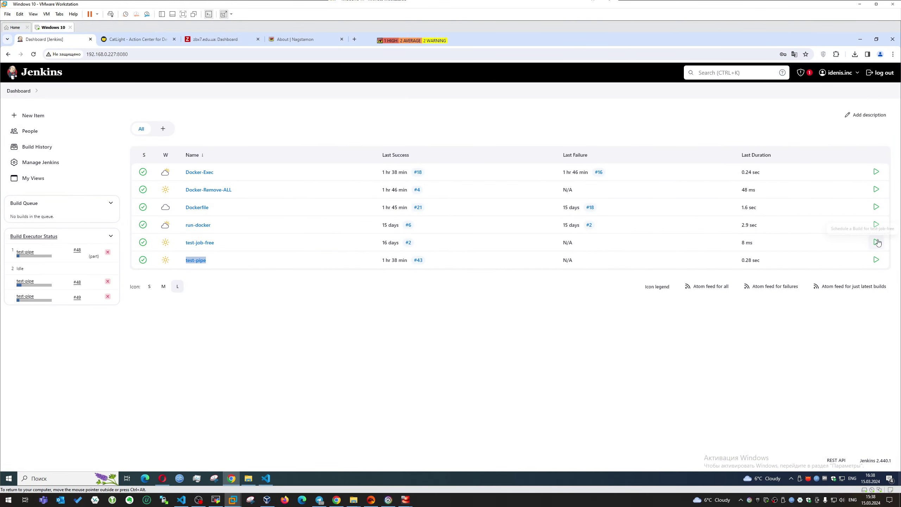
{"action": "left_click", "coordinate": [876, 207]}
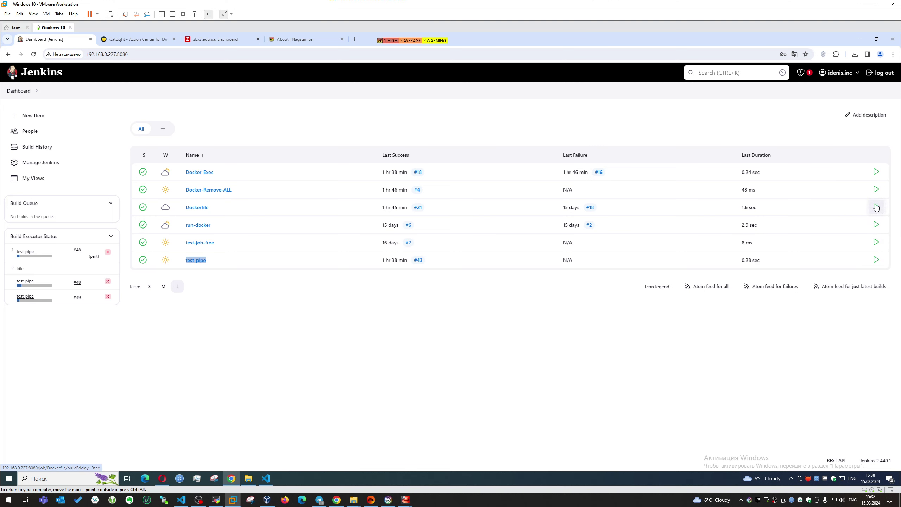
{"action": "left_click", "coordinate": [876, 189]}
{"action": "left_click", "coordinate": [876, 174]}
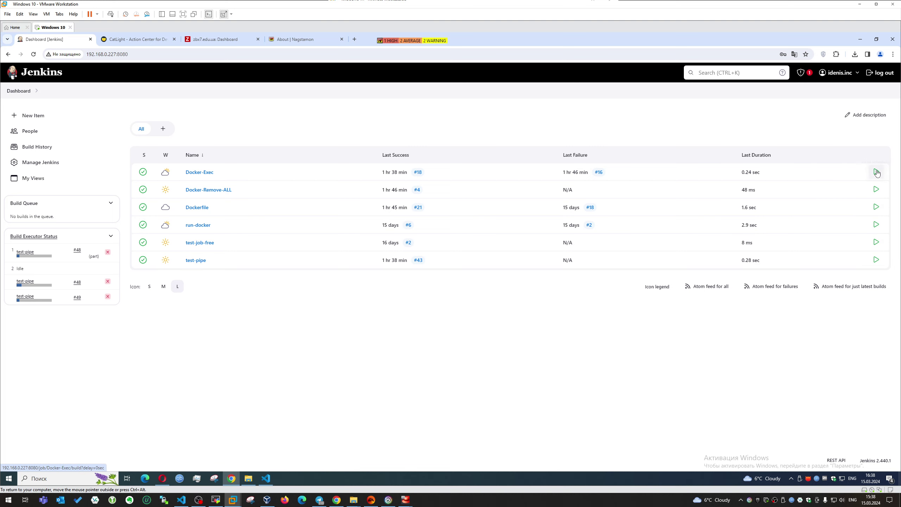
{"action": "triple_click", "coordinate": [875, 189]}
{"action": "left_click", "coordinate": [876, 207]}
{"action": "left_click", "coordinate": [876, 225]}
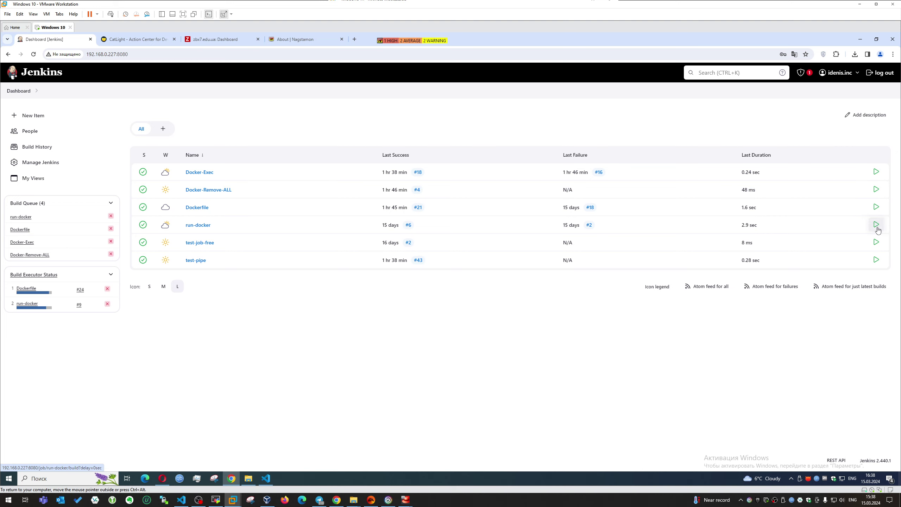
{"action": "left_click", "coordinate": [876, 242]}
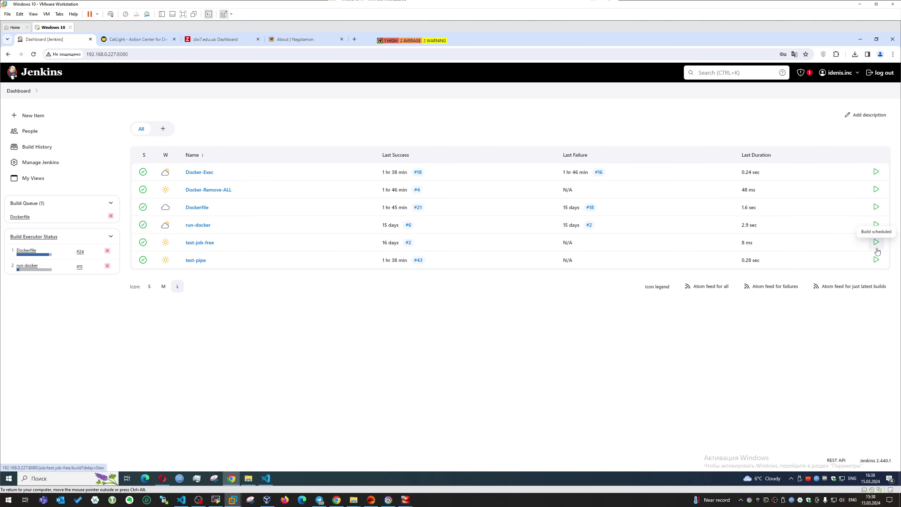
{"action": "left_click", "coordinate": [877, 260]}
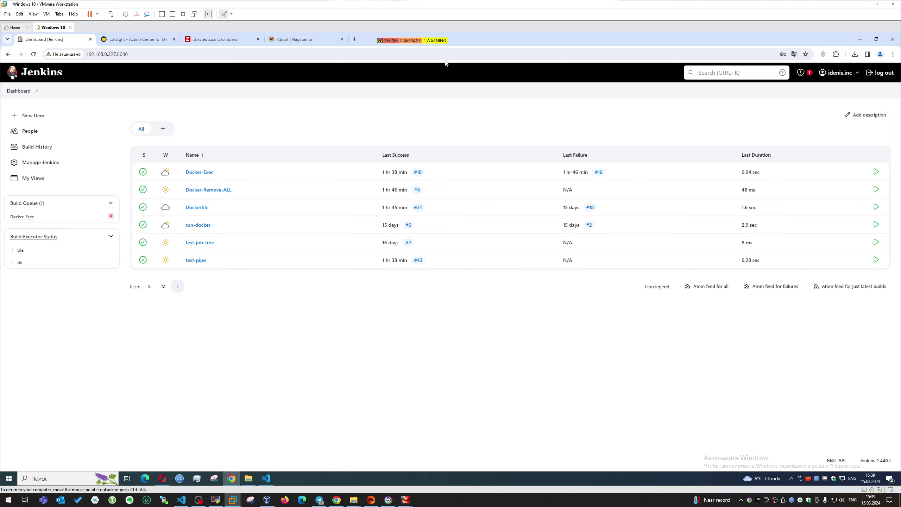
{"action": "left_click", "coordinate": [866, 40]}
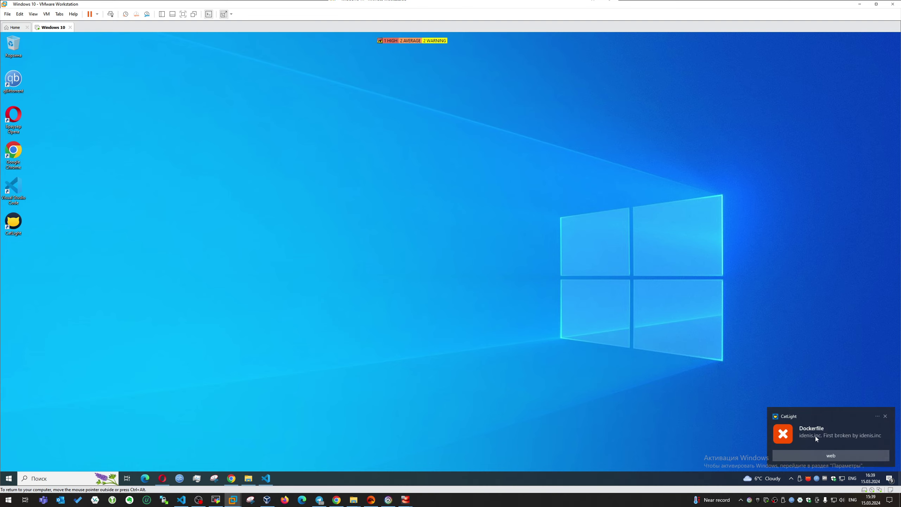
Open the CatLight dashboard from the Dockerfile failure notification and go through the queued notifications, including the one for run-docker
{"action": "left_click", "coordinate": [836, 436]}
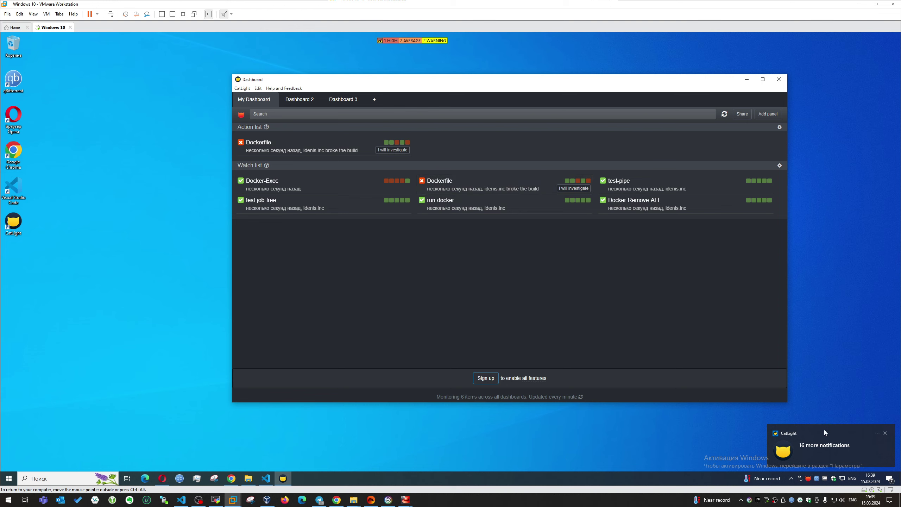
{"action": "left_click", "coordinate": [819, 451]}
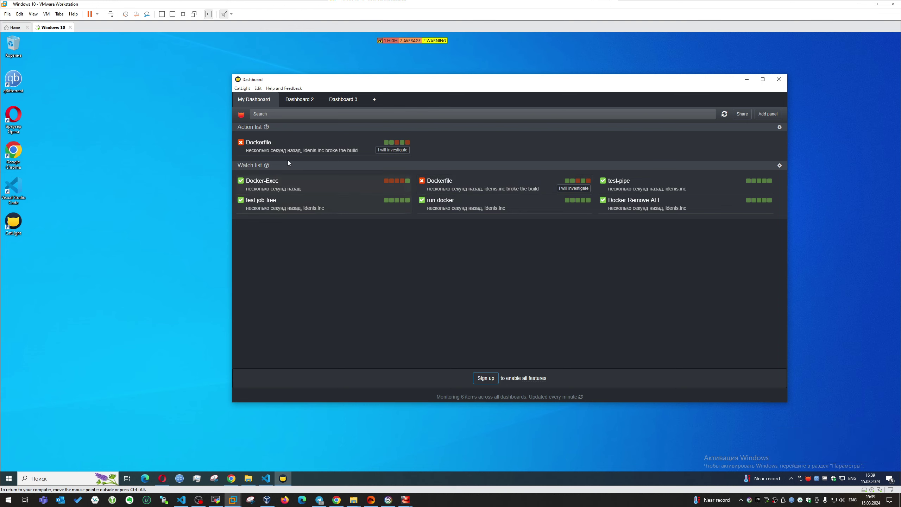
{"action": "left_click", "coordinate": [835, 434]}
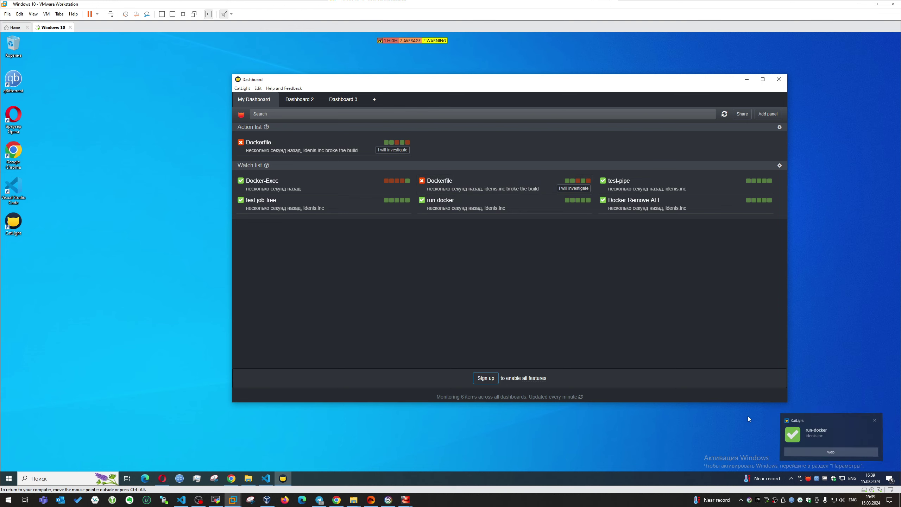
Check the builds on Dashboard 2 and Dashboard 3, dismissing the browser choice for a Docker-Exec build, and close the CatLight window
{"action": "left_click", "coordinate": [305, 101]}
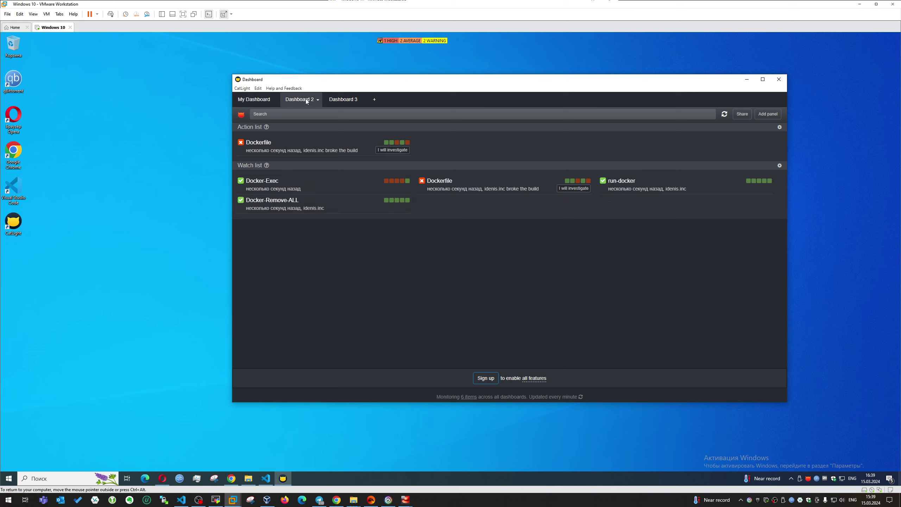
{"action": "left_click", "coordinate": [344, 99]}
{"action": "left_click", "coordinate": [388, 182]}
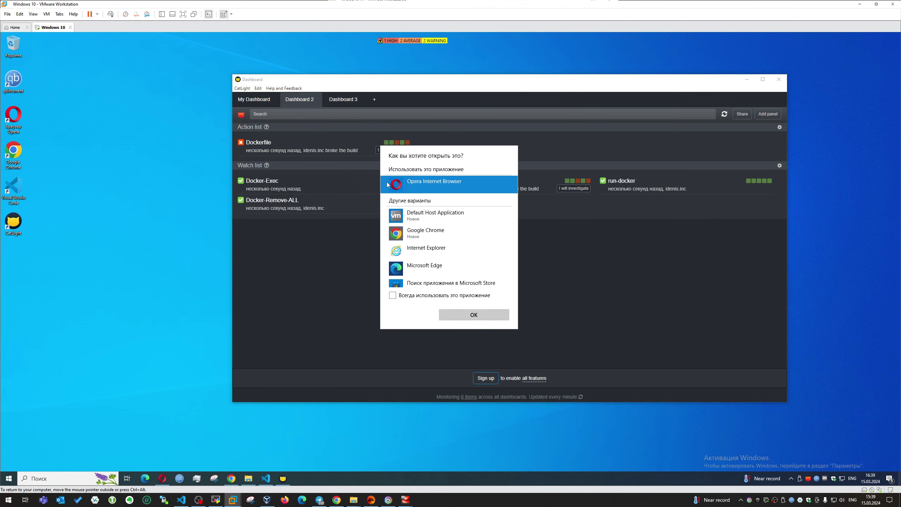
{"action": "left_click", "coordinate": [358, 183]}
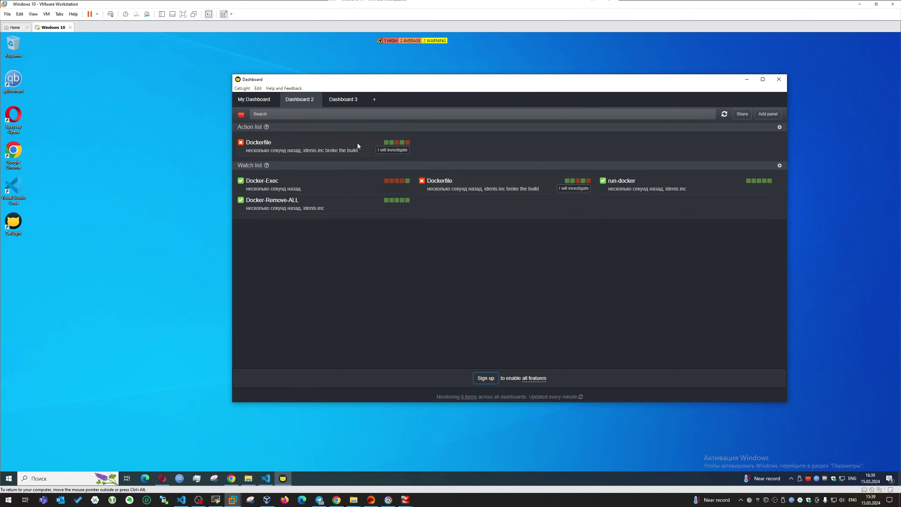
{"action": "left_click", "coordinate": [343, 99]}
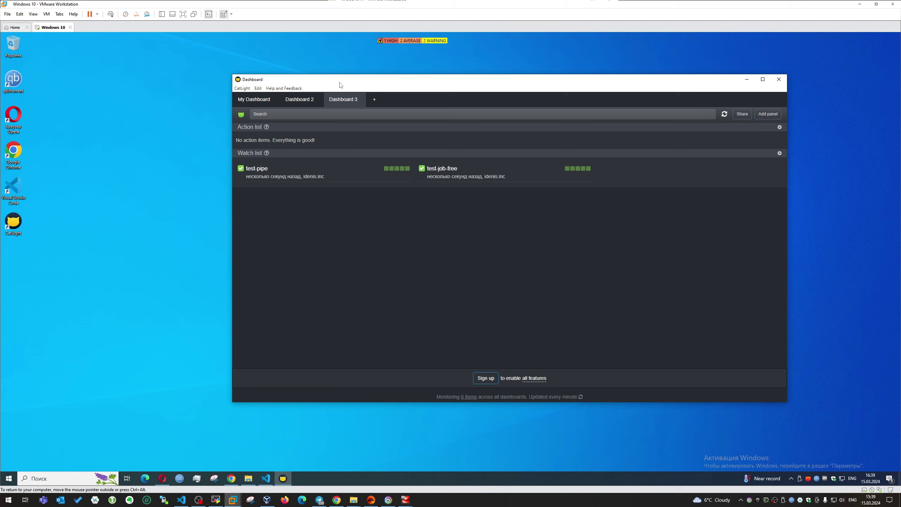
{"action": "left_click", "coordinate": [780, 84]}
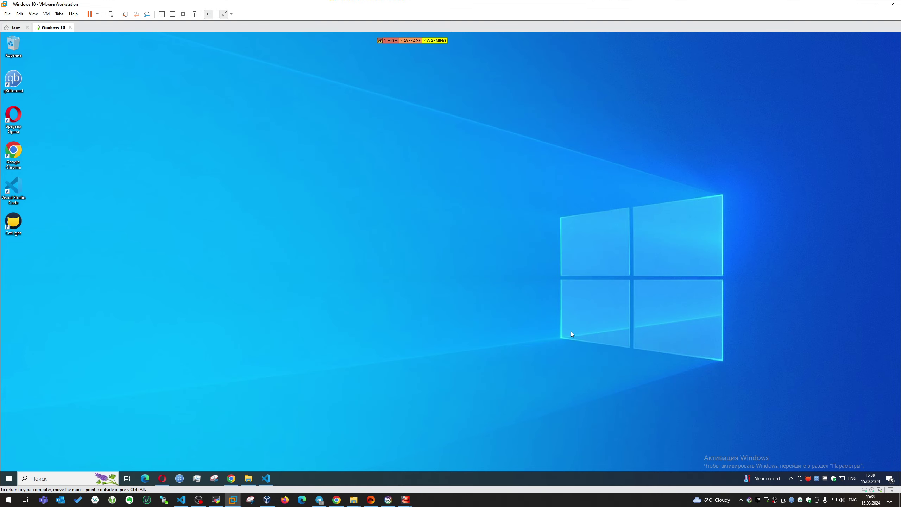
Switch to Jenkins in Chrome and schedule new builds for all six jobs, from test-pipe up to Docker-Exec
{"action": "left_click", "coordinate": [231, 478]}
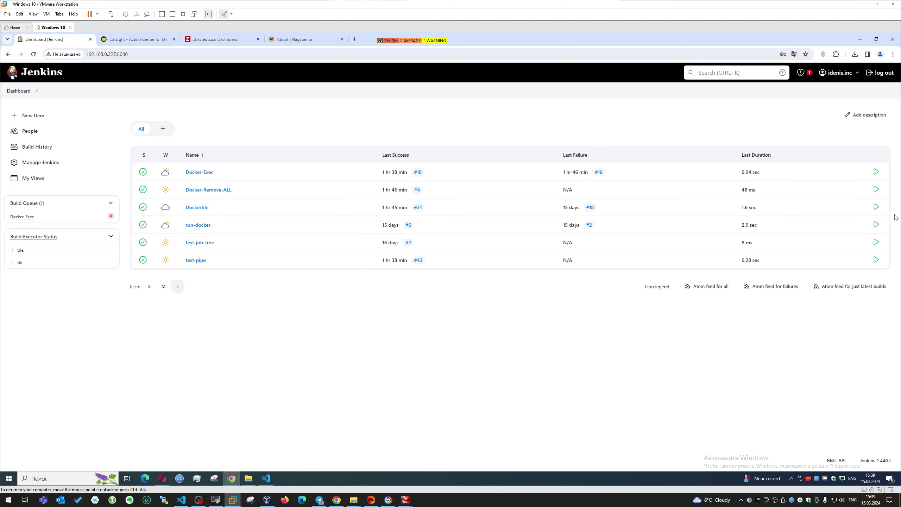
{"action": "left_click", "coordinate": [876, 260]}
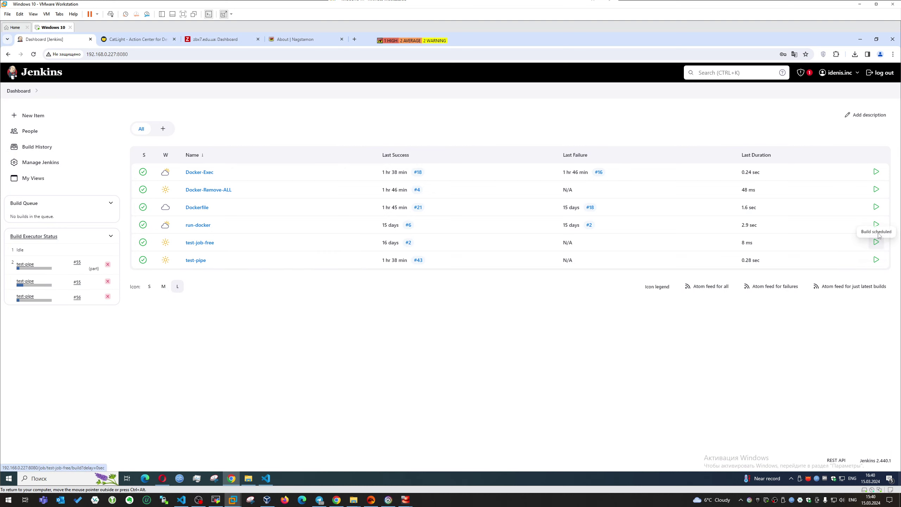
{"action": "double_click", "coordinate": [878, 218]}
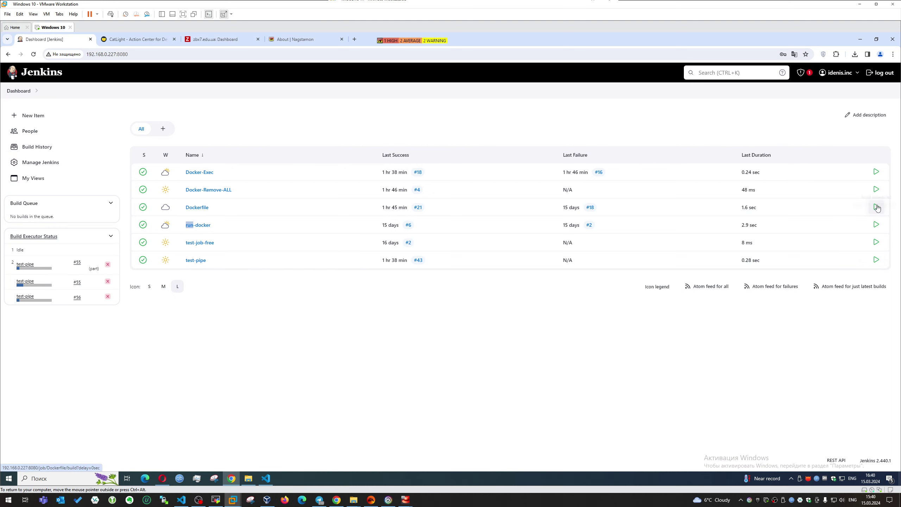
{"action": "left_click", "coordinate": [876, 190]}
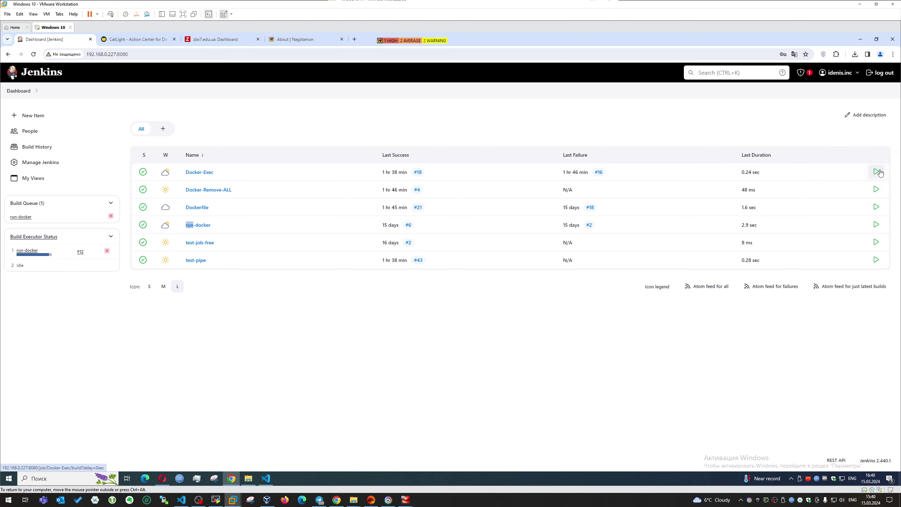
{"action": "left_click", "coordinate": [876, 172]}
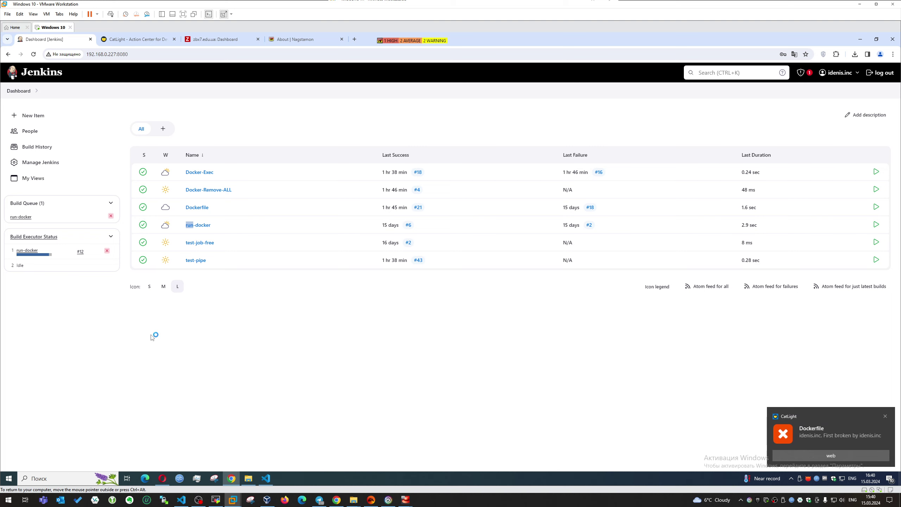
Open CatLight from the Dockerfile failure notification and review the action and watch lists on Dashboard 2 and My Dashboard
{"action": "left_click", "coordinate": [845, 438]}
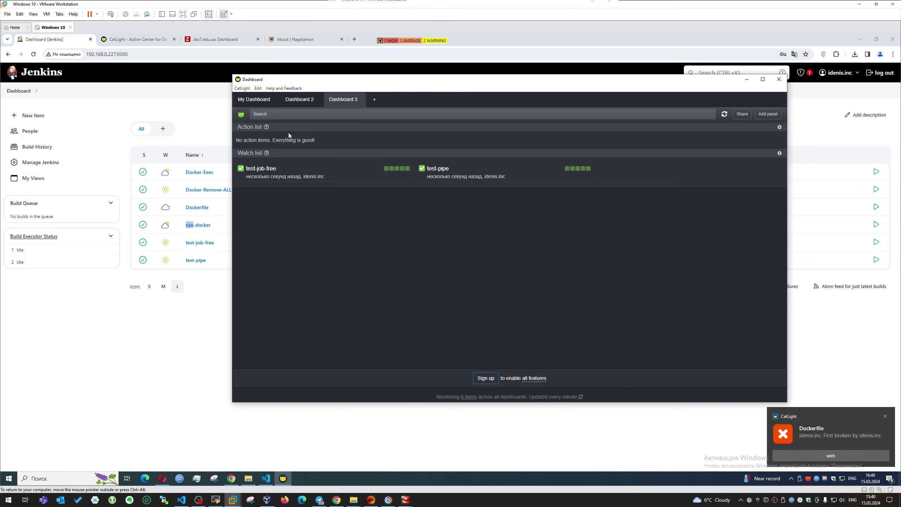
{"action": "left_click", "coordinate": [864, 431]}
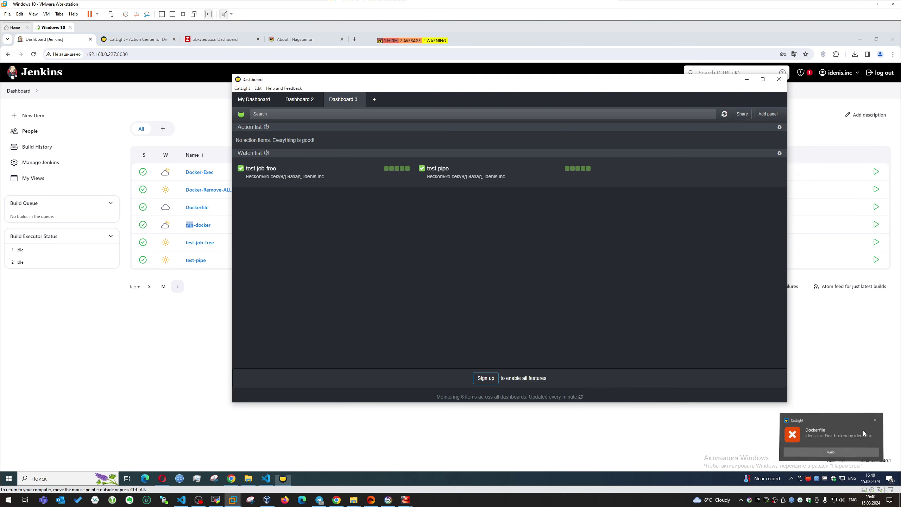
{"action": "left_click", "coordinate": [286, 103]}
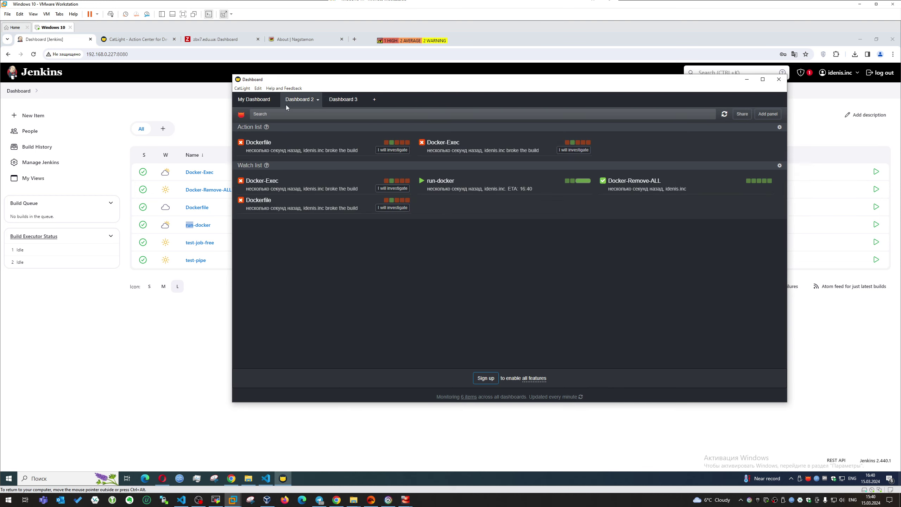
{"action": "left_click", "coordinate": [251, 101]}
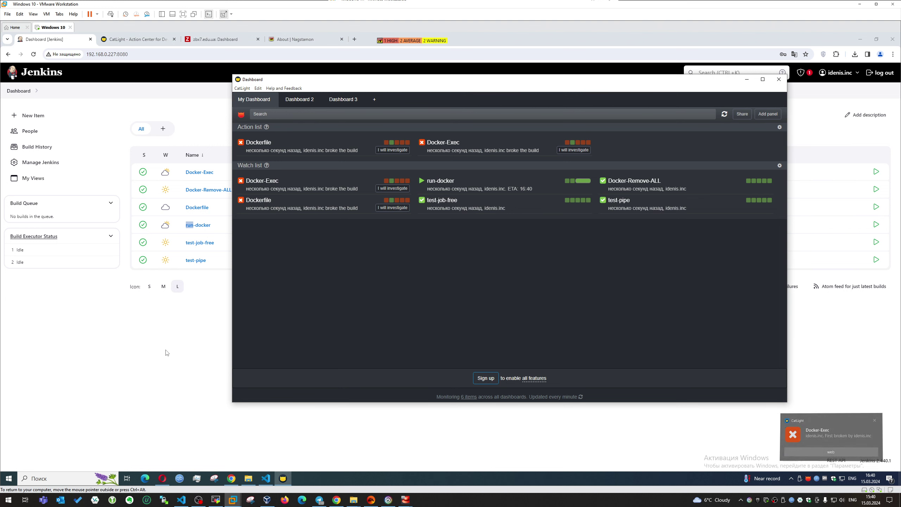
Return to Jenkins, examine the Docker-Exec job's build history, and reopen the CatLight dashboard from its pending notifications
{"action": "left_click", "coordinate": [195, 268]}
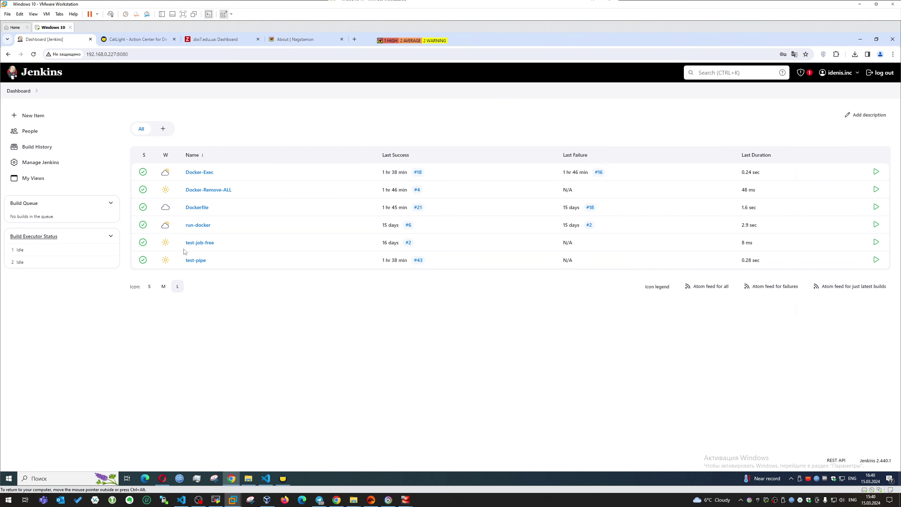
{"action": "left_click", "coordinate": [202, 173]}
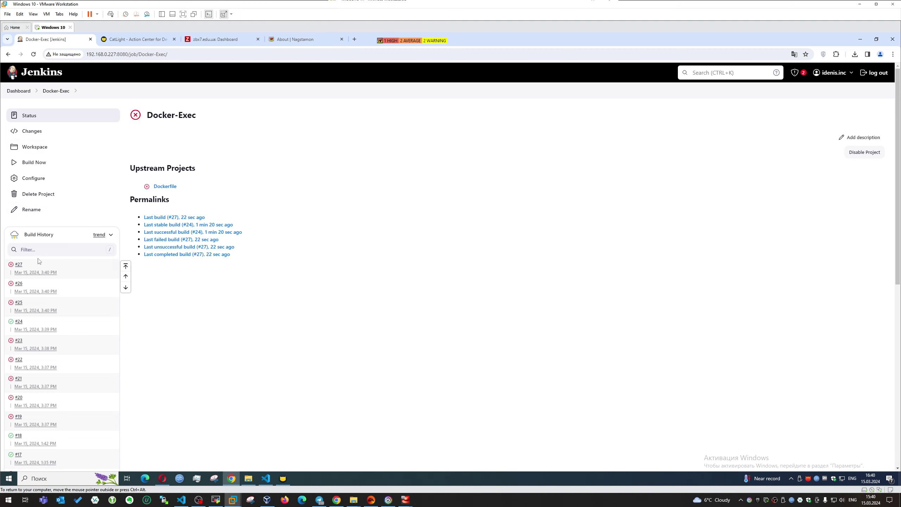
{"action": "scroll", "coordinate": [28, 291], "scroll_direction": "down", "scroll_amount": 3}
{"action": "scroll", "coordinate": [28, 291], "scroll_direction": "up", "scroll_amount": 3}
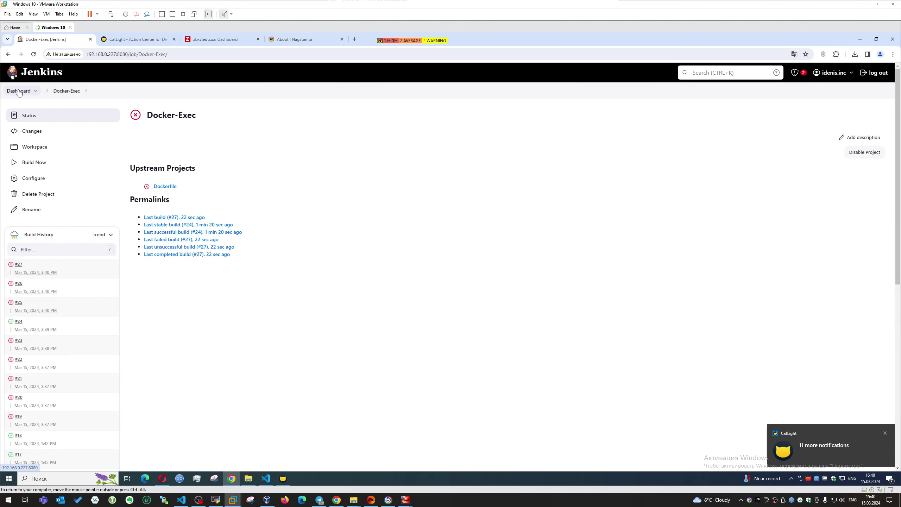
{"action": "left_click", "coordinate": [810, 458]}
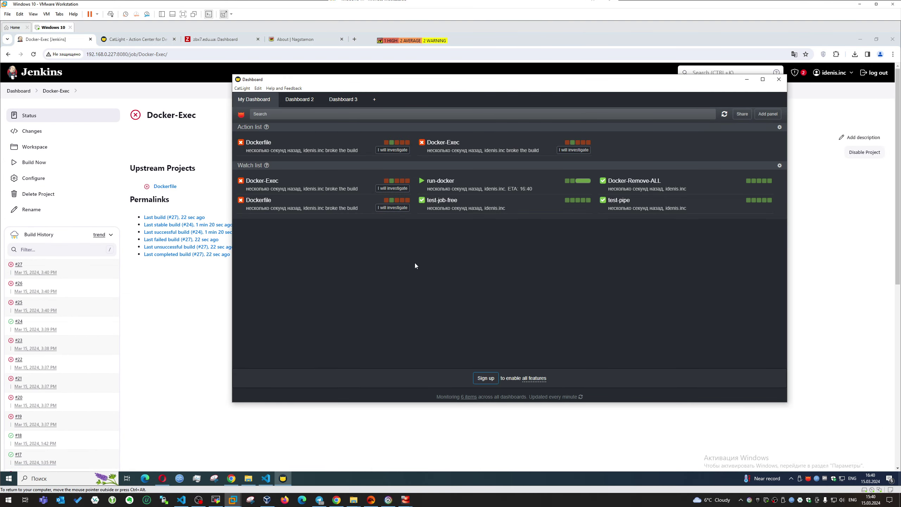